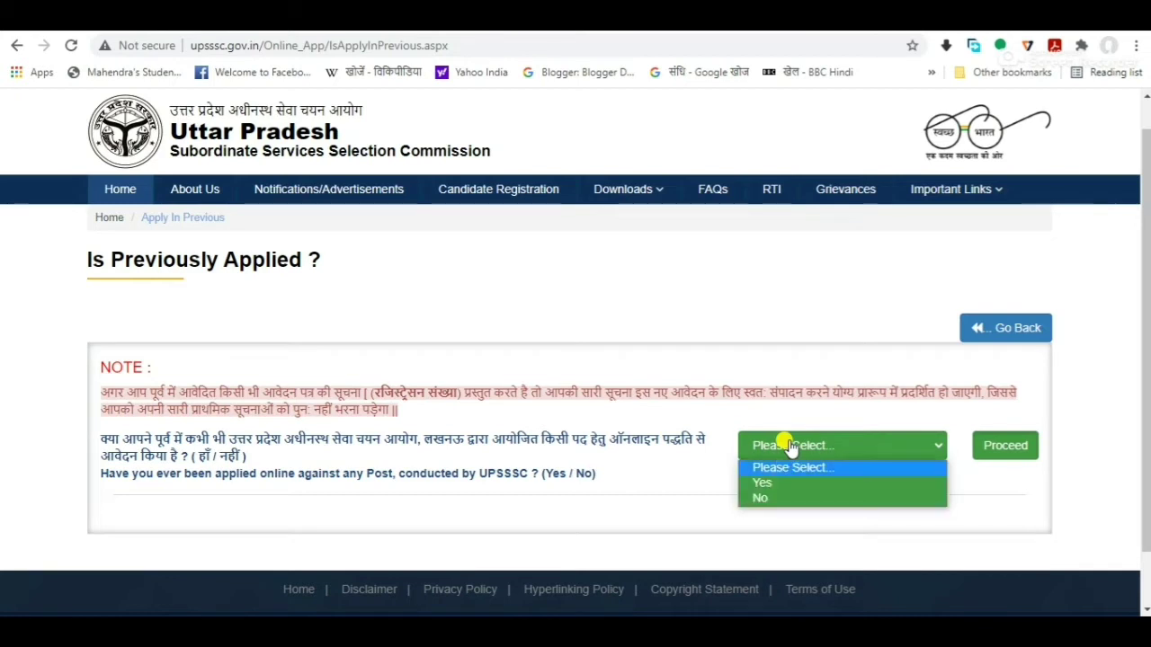
Step: Answer Yes to having previously applied online for any UPSSSC post, proceed, and accept the registration declaration
{"action": "left_click", "coordinate": [770, 484]}
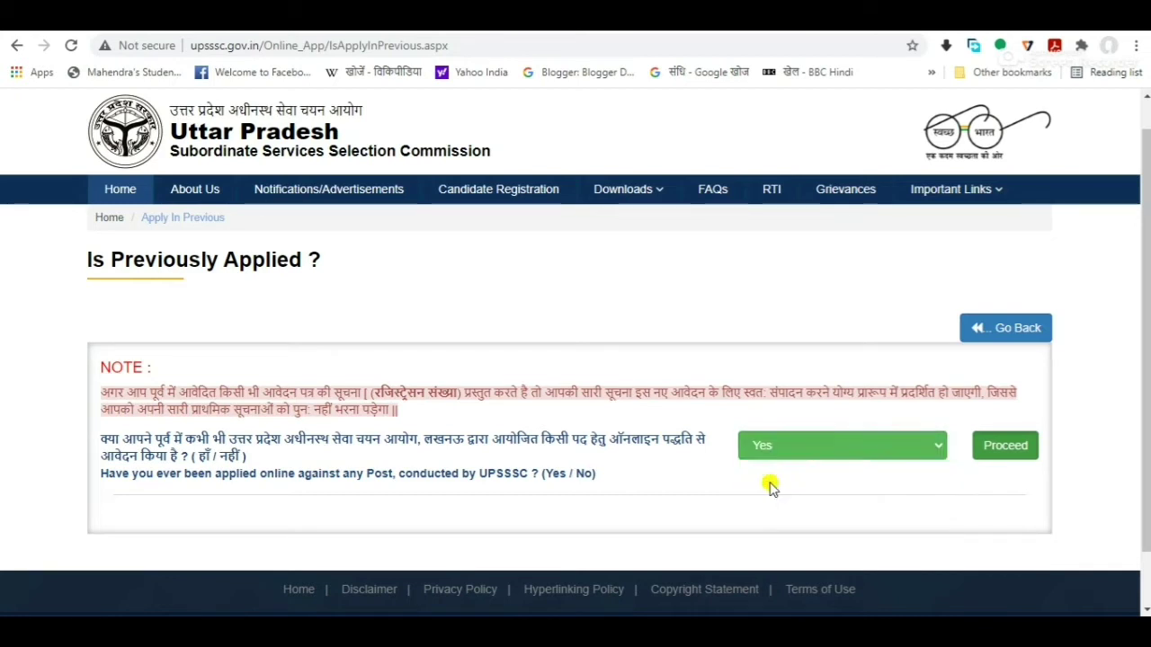
{"action": "left_click", "coordinate": [990, 447]}
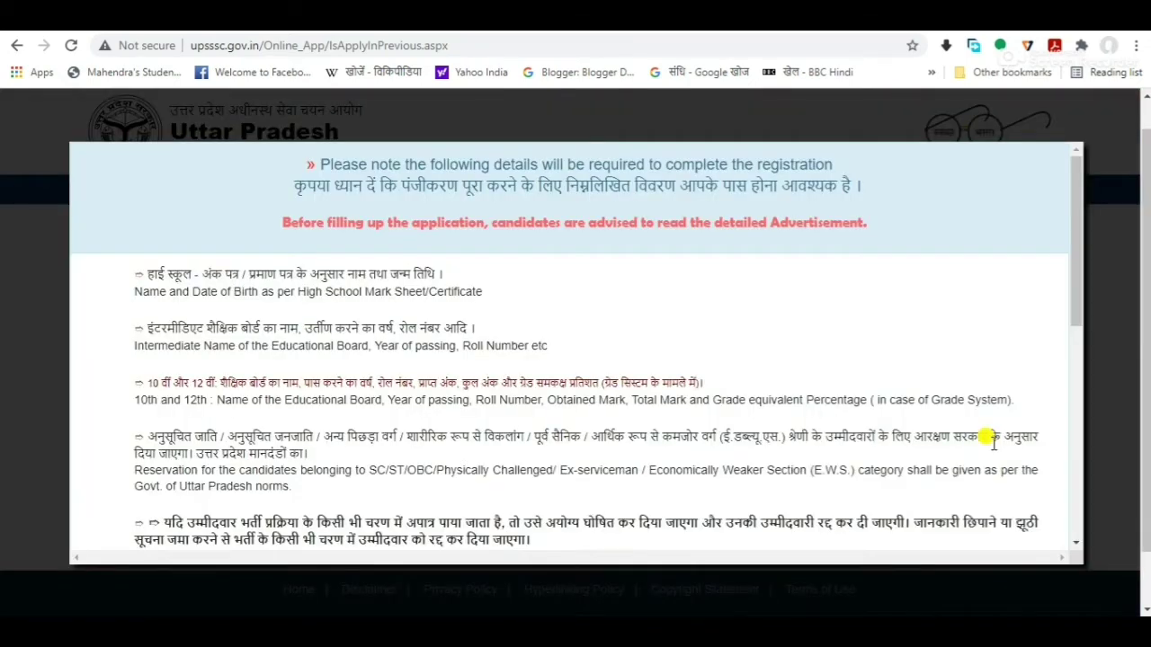
{"action": "left_click", "coordinate": [1077, 438]}
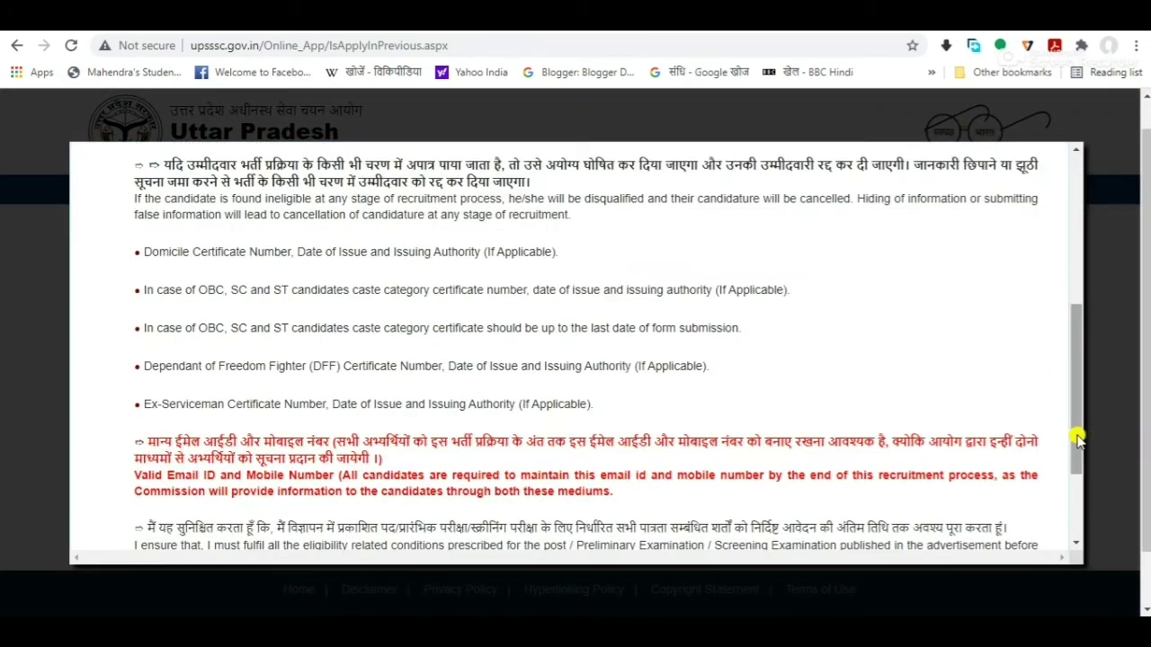
{"action": "left_click", "coordinate": [1076, 245]}
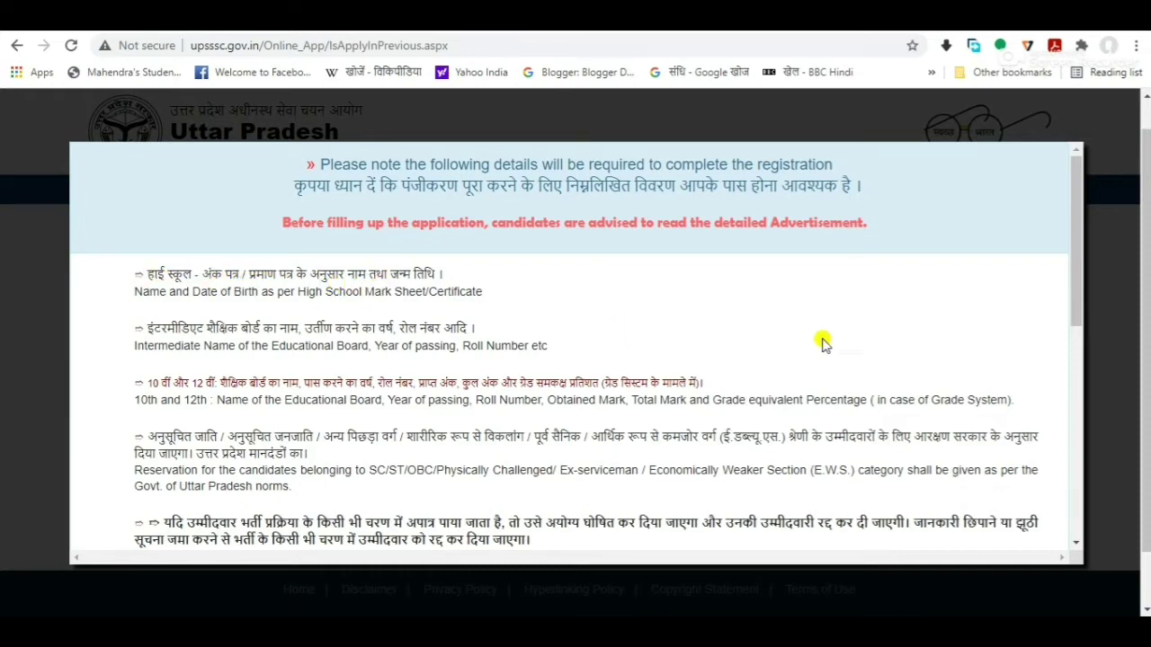
{"action": "left_click", "coordinate": [1077, 376]}
{"action": "left_click", "coordinate": [149, 483]}
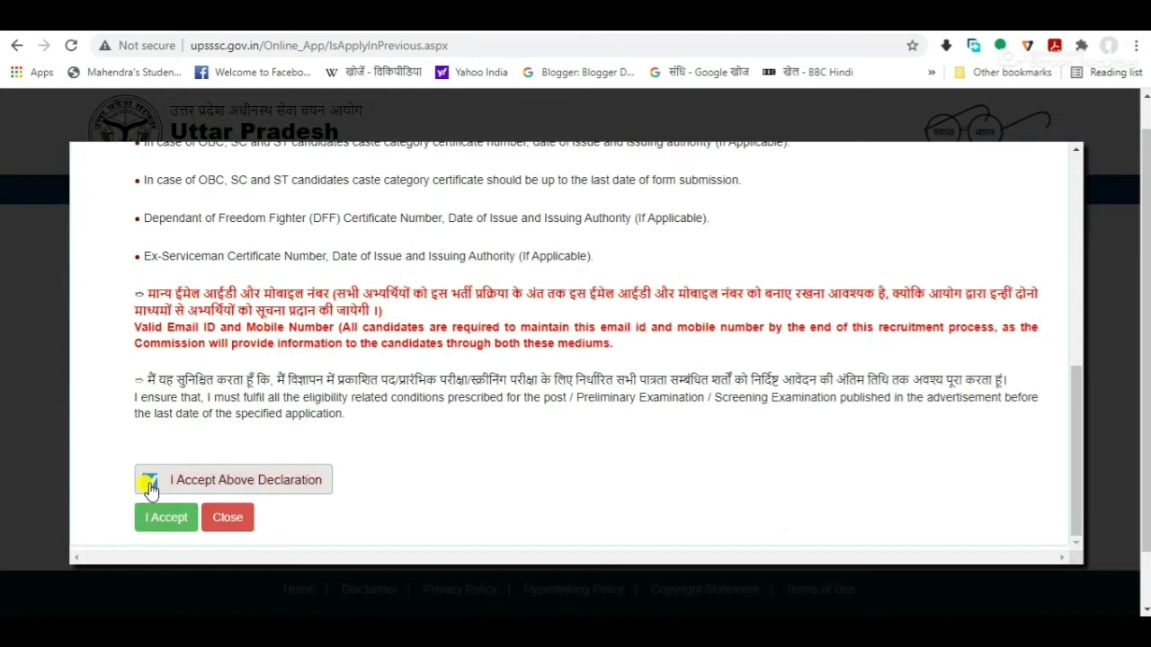
{"action": "left_click", "coordinate": [162, 517]}
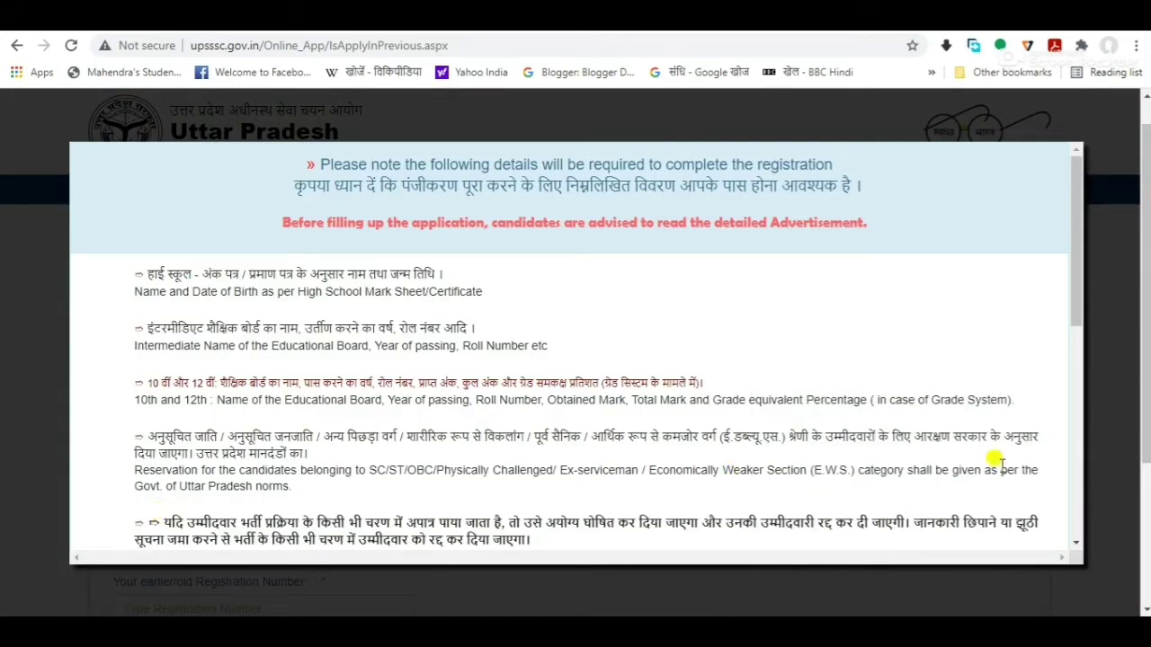
Step: Accept the repeated declaration and activate the field for the earlier registration number
{"action": "left_click", "coordinate": [1076, 495]}
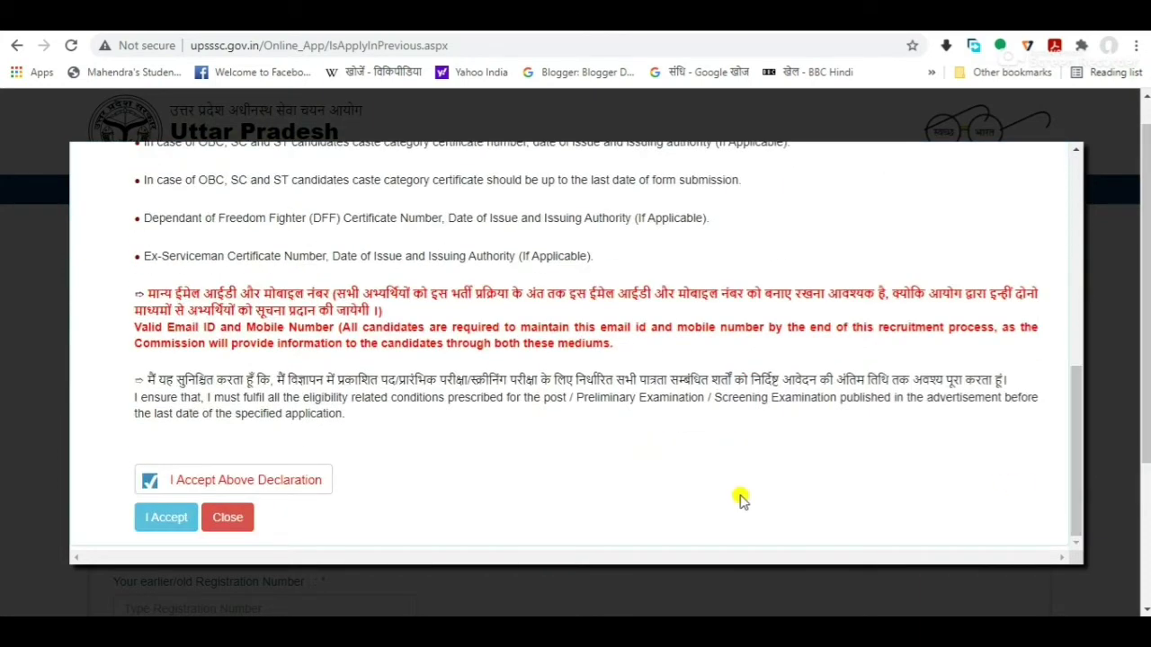
{"action": "left_click", "coordinate": [166, 519]}
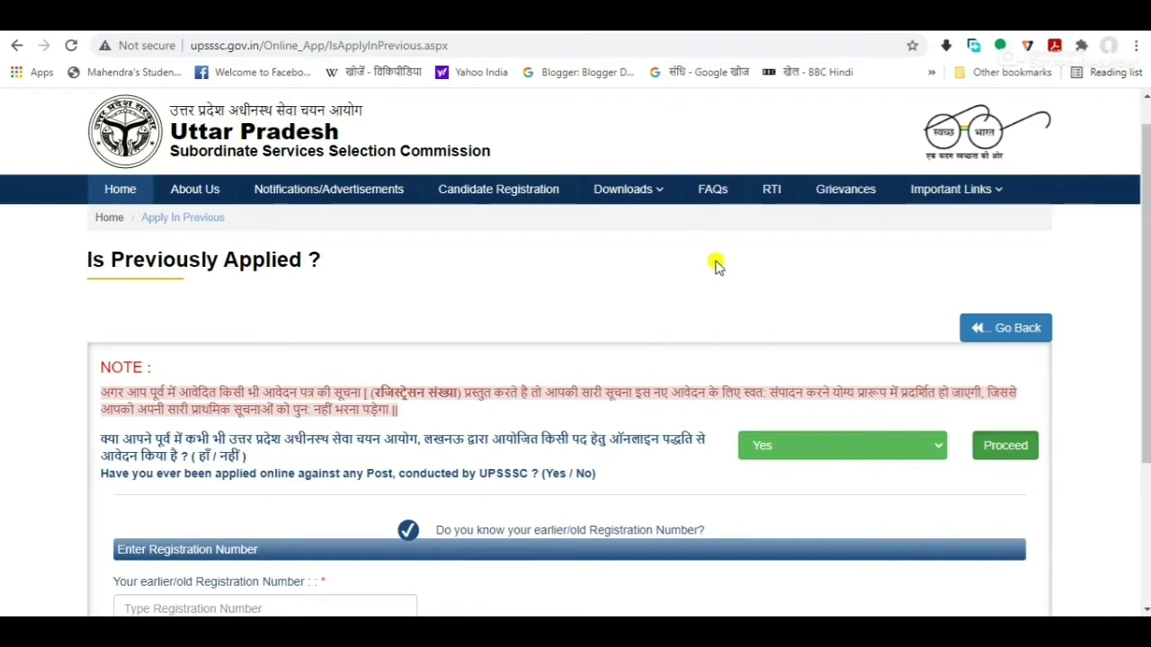
{"action": "scroll", "coordinate": [717, 264], "scroll_direction": "down", "scroll_amount": 3}
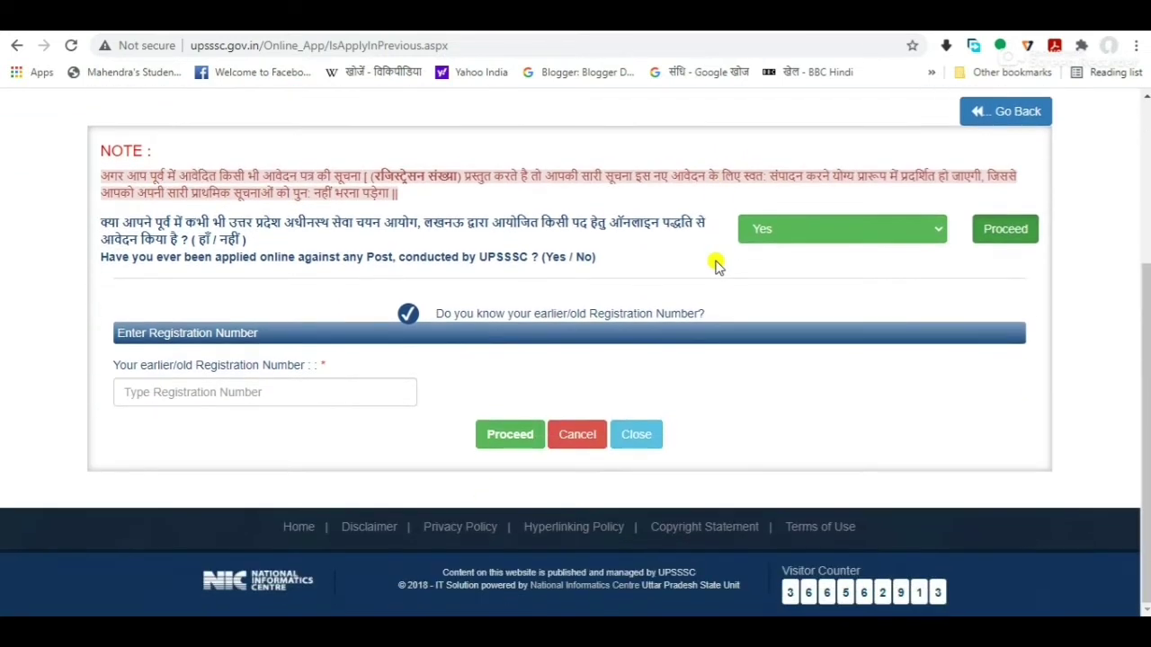
{"action": "left_click", "coordinate": [315, 389]}
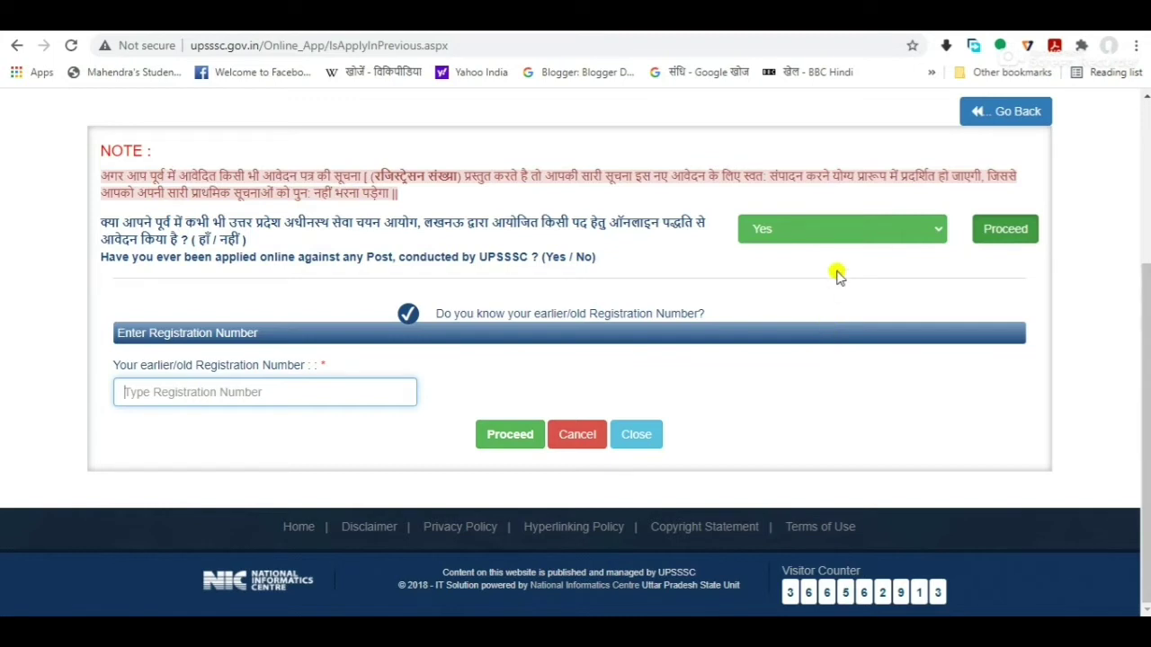
Step: Change the previously-applied answer to No, proceed, and accept the declaration to open the registration form
{"action": "left_click", "coordinate": [879, 232]}
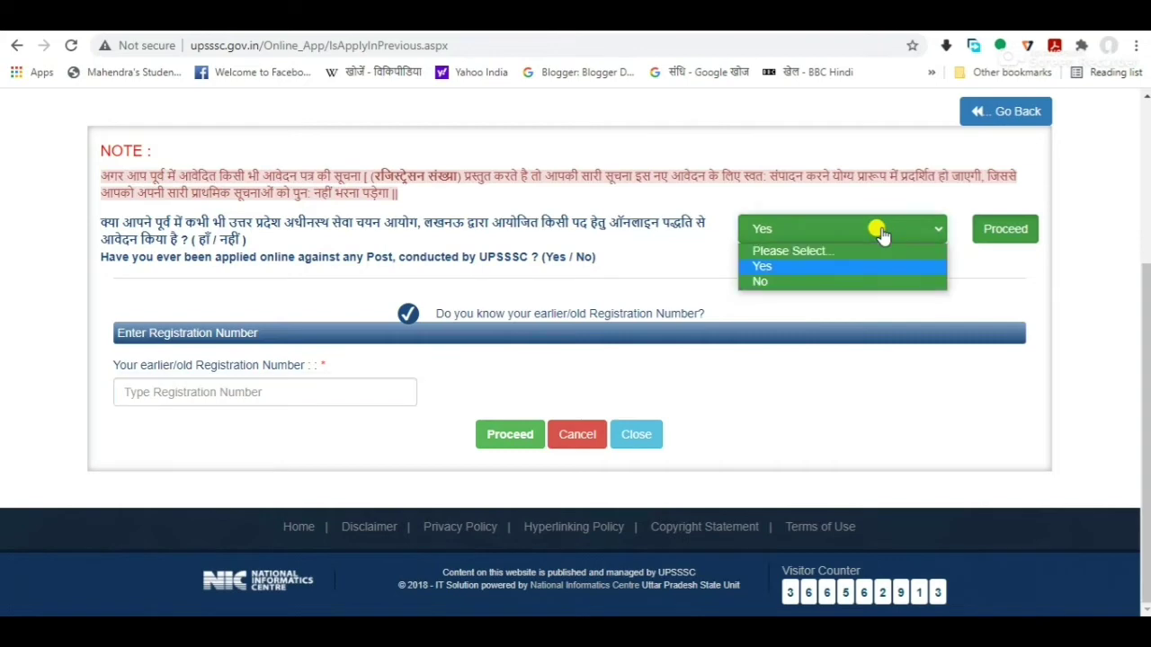
{"action": "left_click", "coordinate": [839, 282]}
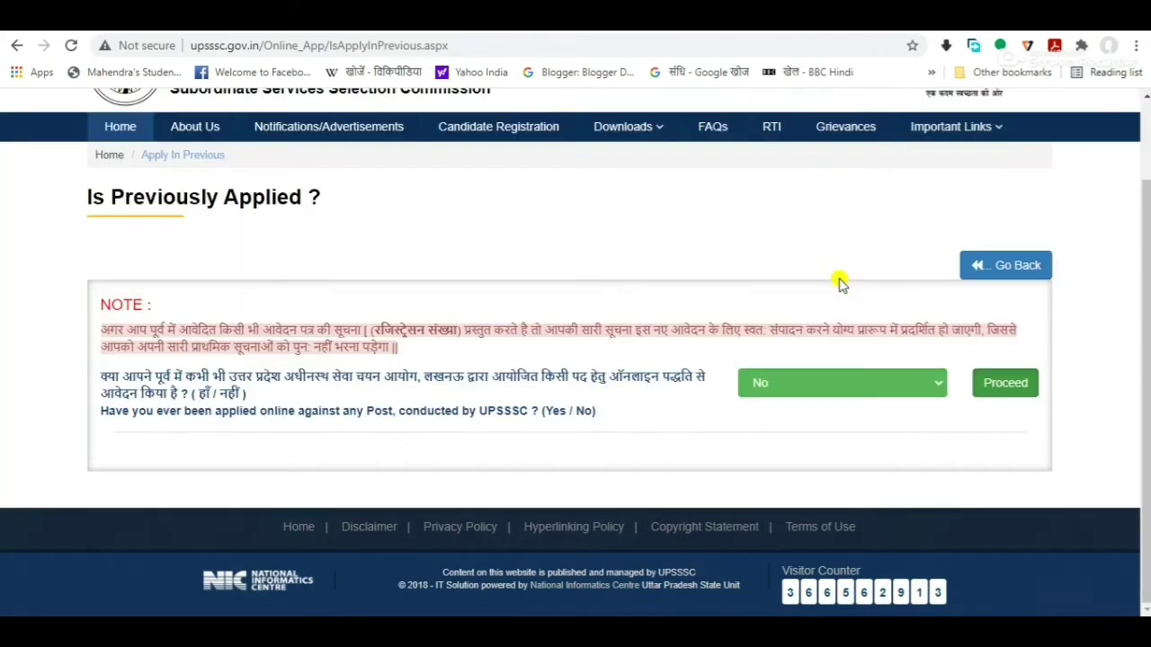
{"action": "left_click", "coordinate": [998, 383]}
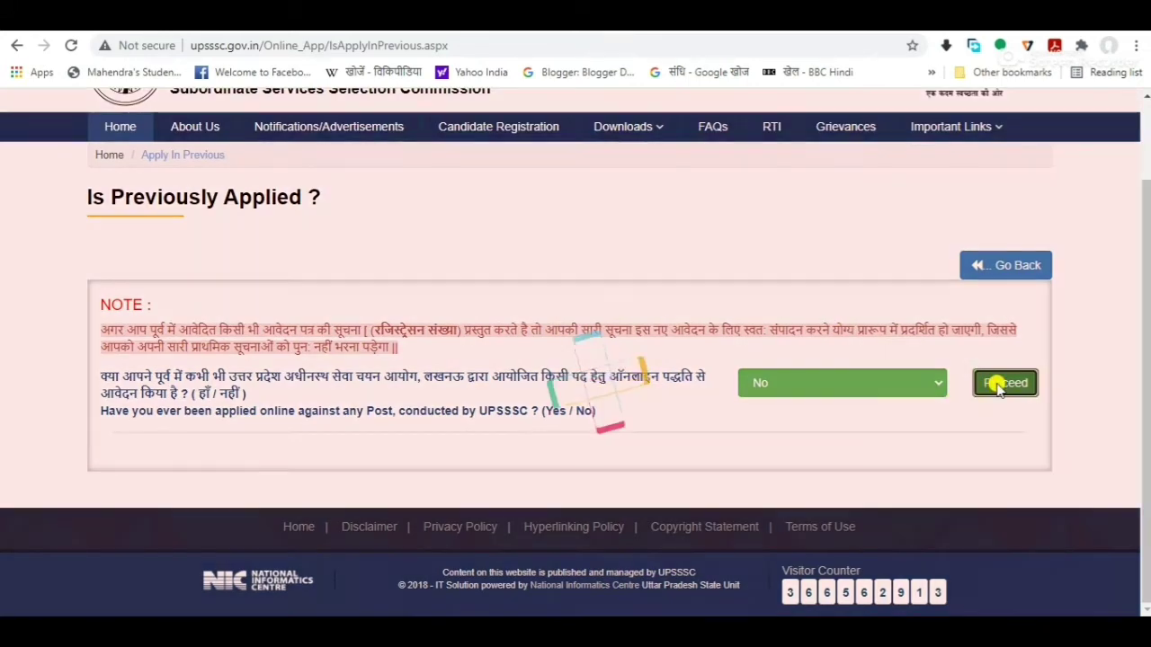
{"action": "scroll", "coordinate": [1076, 486], "scroll_direction": "down", "scroll_amount": 10}
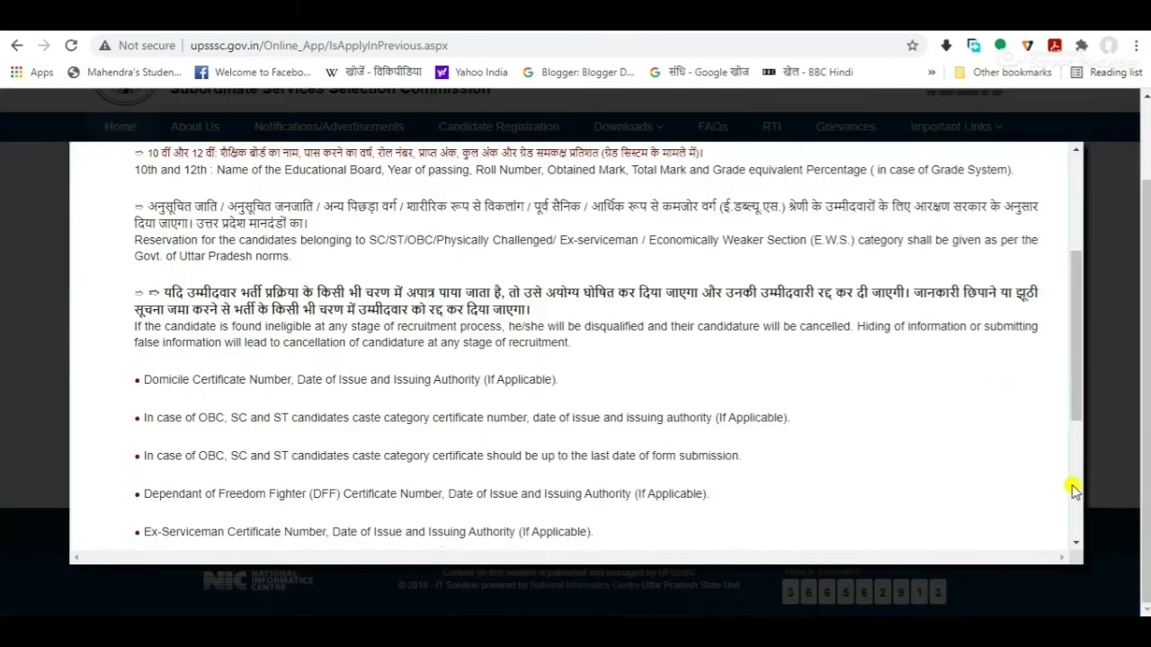
{"action": "left_click", "coordinate": [166, 517]}
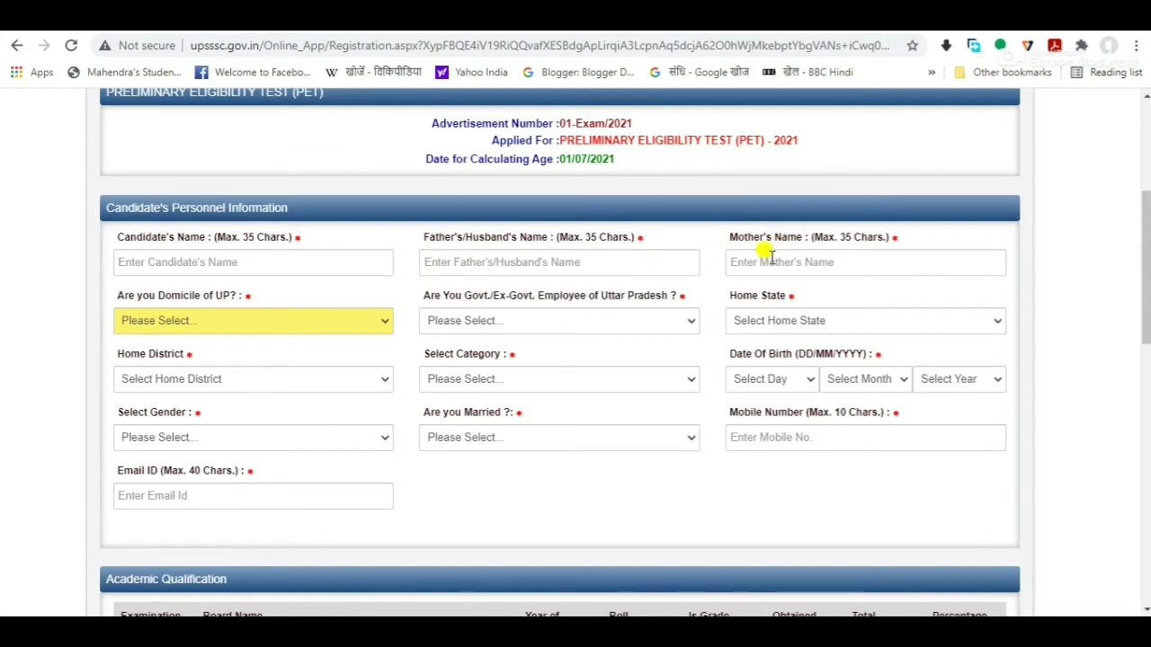
Step: Set UP domicile to Yes and answer No for freedom fighter dependent, ex-army, handicap and skilled player of UP
{"action": "left_click", "coordinate": [304, 321]}
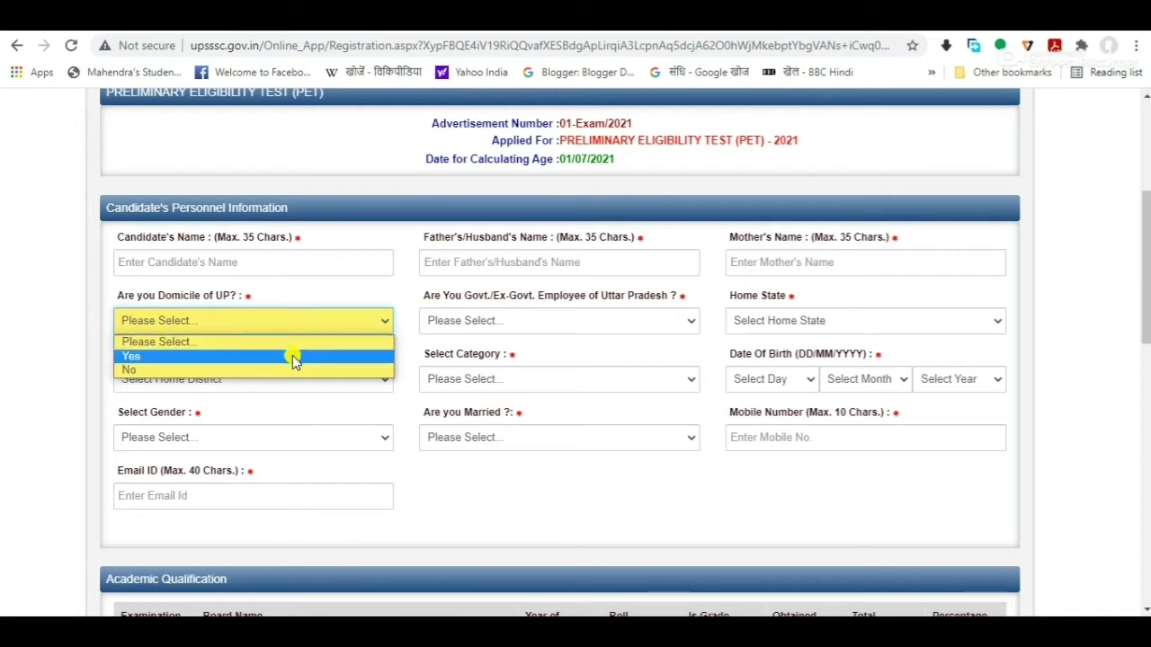
{"action": "left_click", "coordinate": [292, 355]}
{"action": "left_click", "coordinate": [385, 256]}
{"action": "left_click", "coordinate": [362, 280]}
{"action": "left_click", "coordinate": [509, 248]}
{"action": "left_click", "coordinate": [512, 280]}
{"action": "left_click", "coordinate": [745, 249]}
{"action": "left_click", "coordinate": [742, 294]}
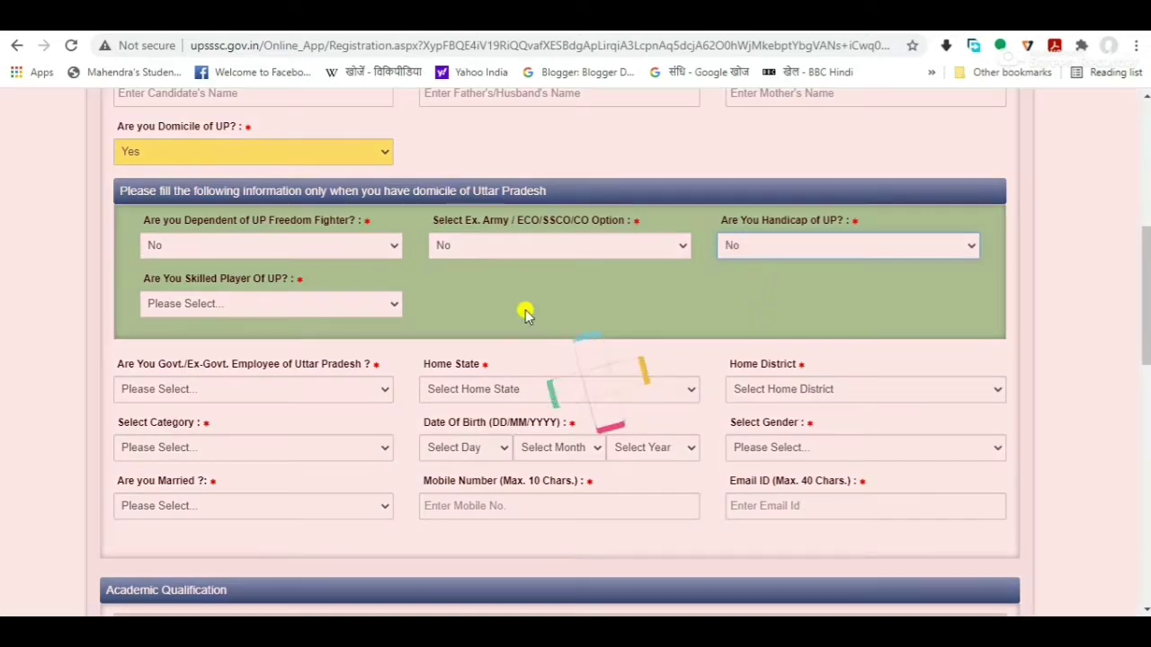
{"action": "left_click", "coordinate": [387, 311]}
{"action": "left_click", "coordinate": [378, 335]}
Step: Set UP government employee to No, home state to UTTAR PRADESH and home district to BARABANKI
{"action": "scroll", "coordinate": [310, 262], "scroll_direction": "down", "scroll_amount": 2}
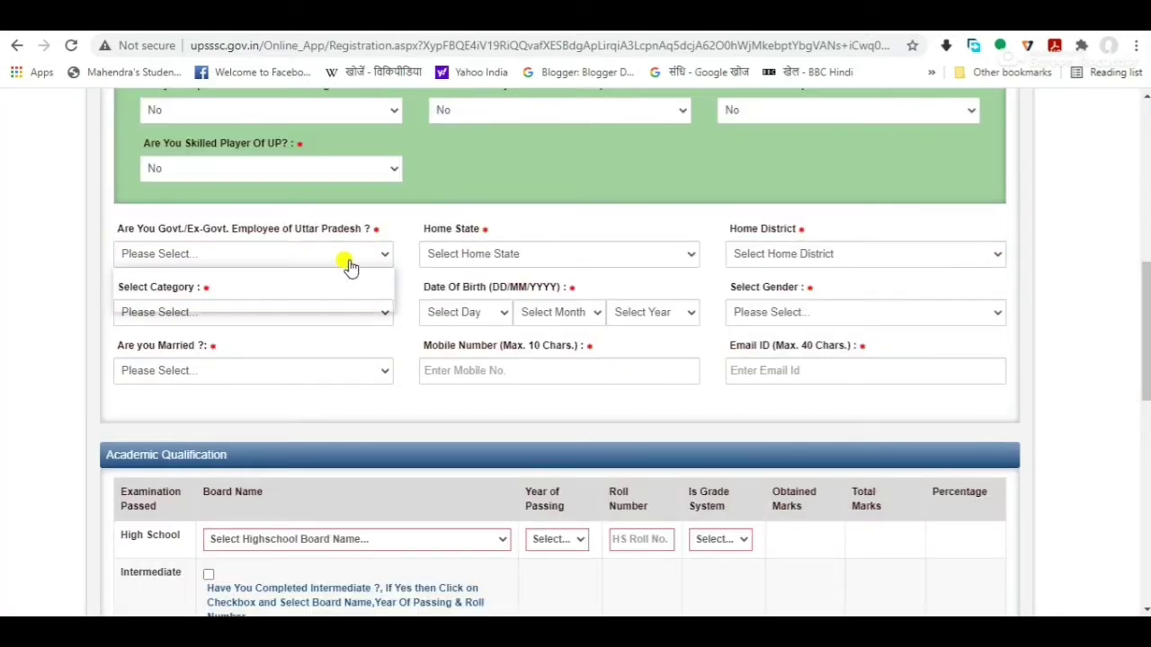
{"action": "left_click", "coordinate": [347, 259]}
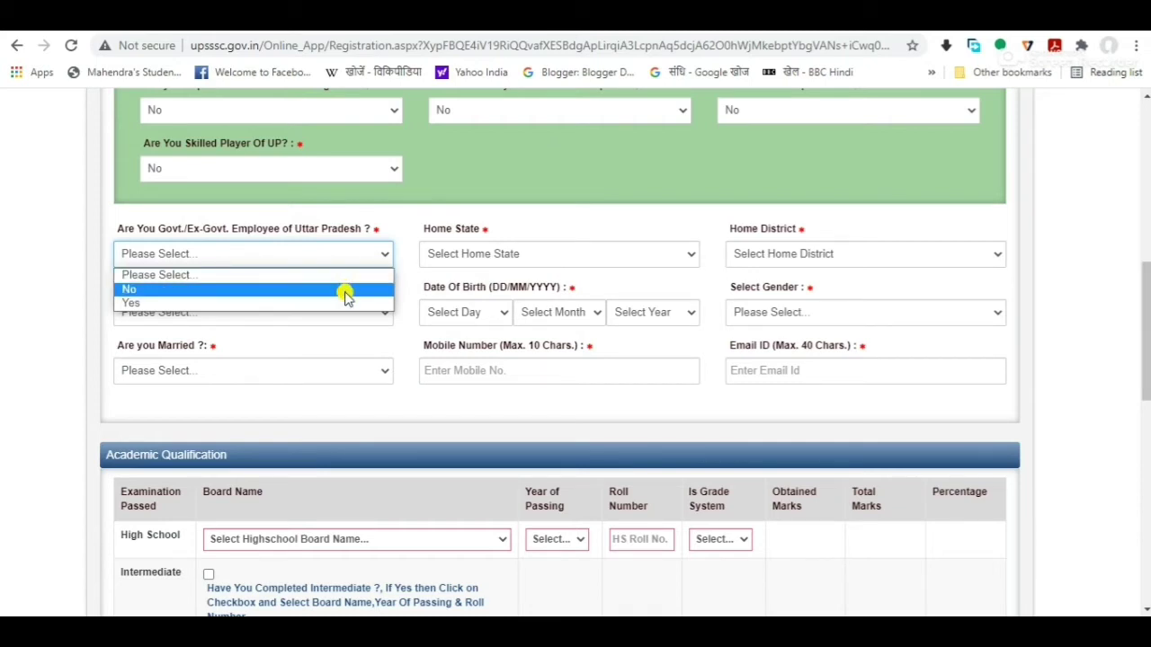
{"action": "left_click", "coordinate": [346, 291]}
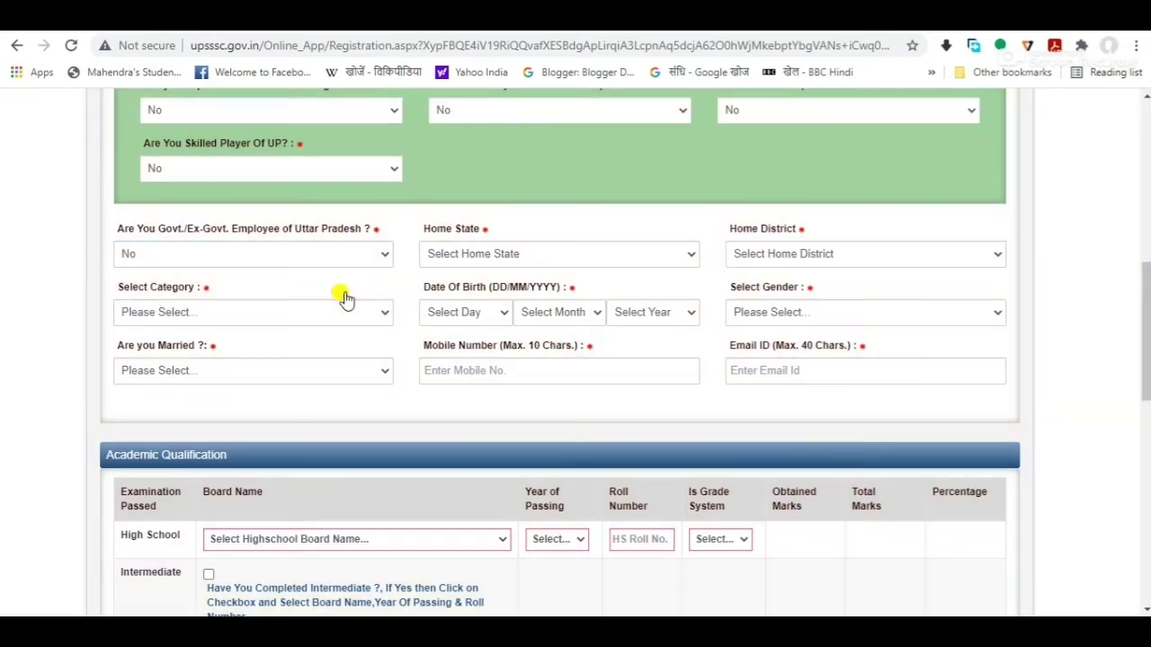
{"action": "left_click", "coordinate": [494, 257]}
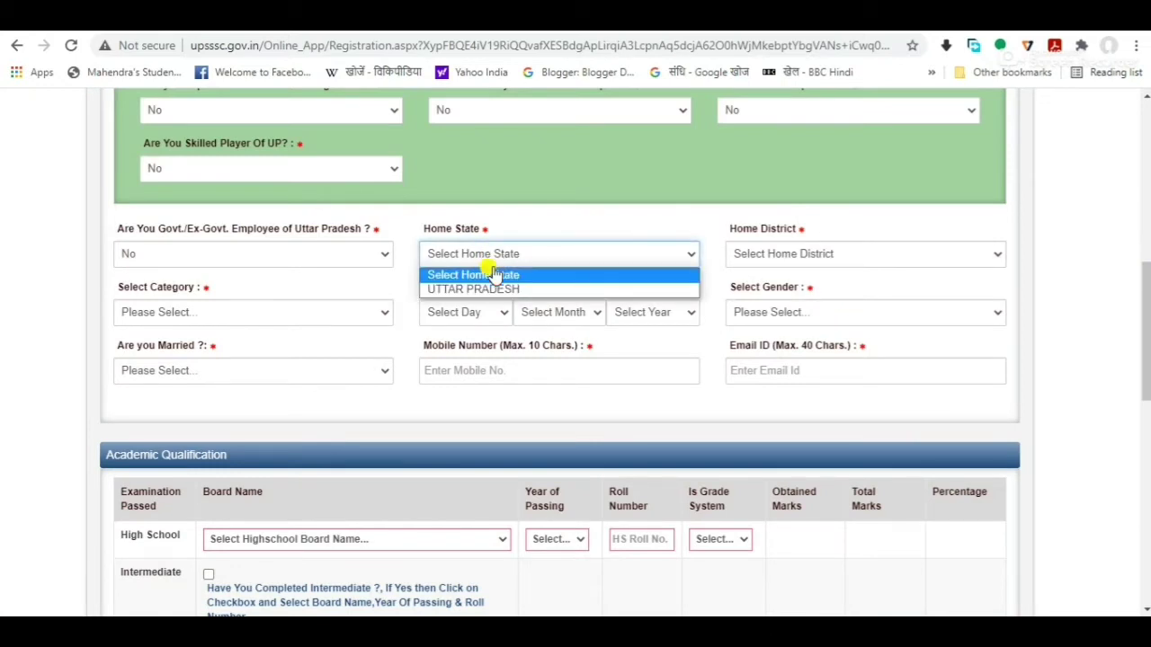
{"action": "left_click", "coordinate": [495, 289]}
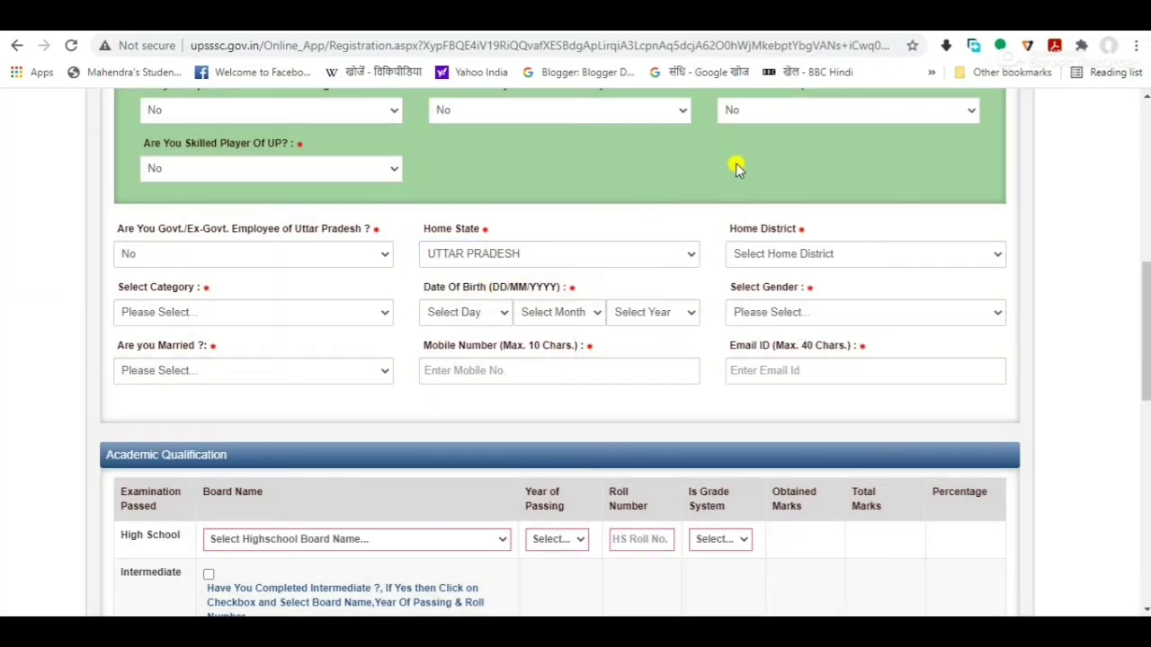
{"action": "left_click", "coordinate": [761, 256]}
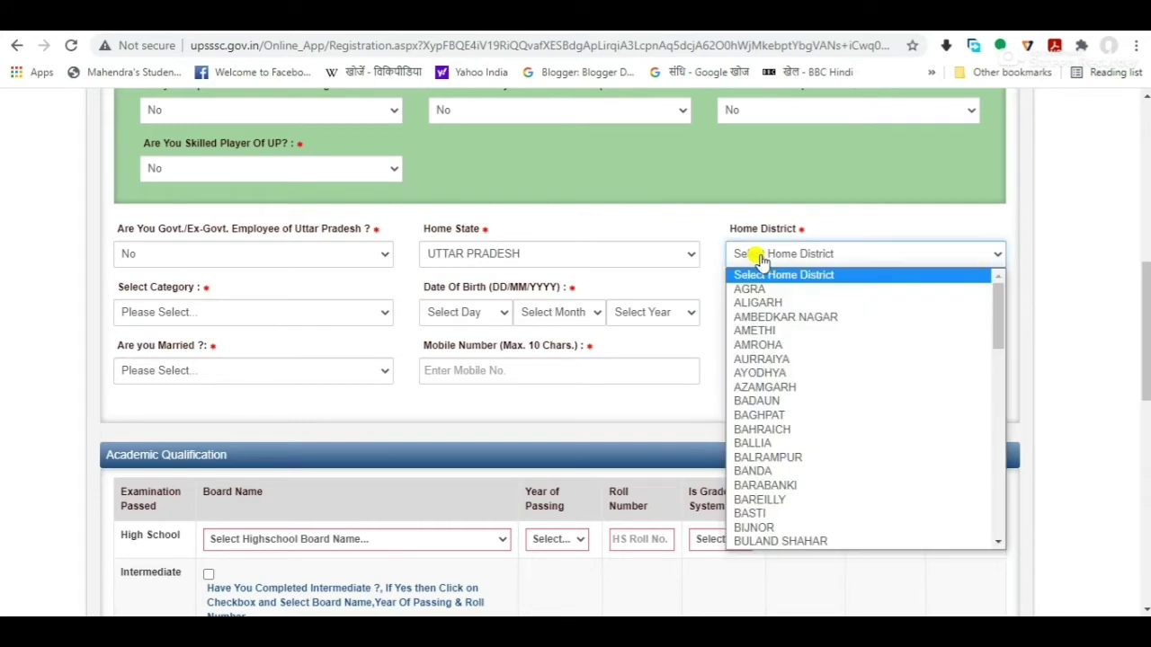
{"action": "left_click", "coordinate": [926, 497]}
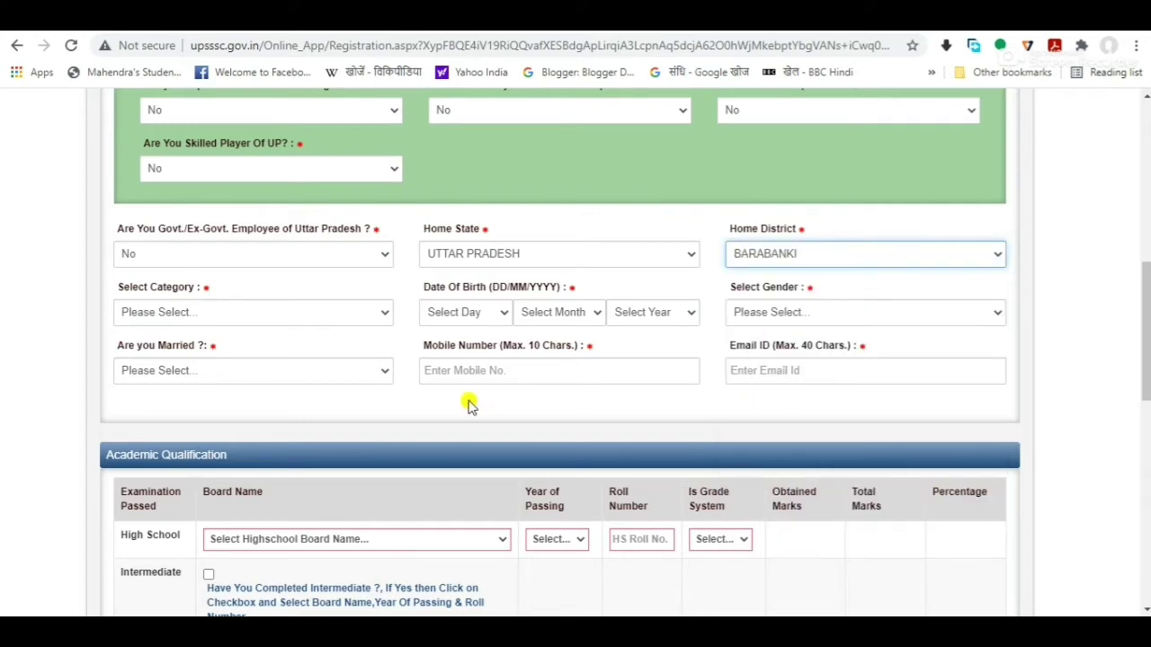
Step: Set the candidate's category to GENERAL and answer No for Economically Weaker Sections (EWS)
{"action": "left_click", "coordinate": [186, 319]}
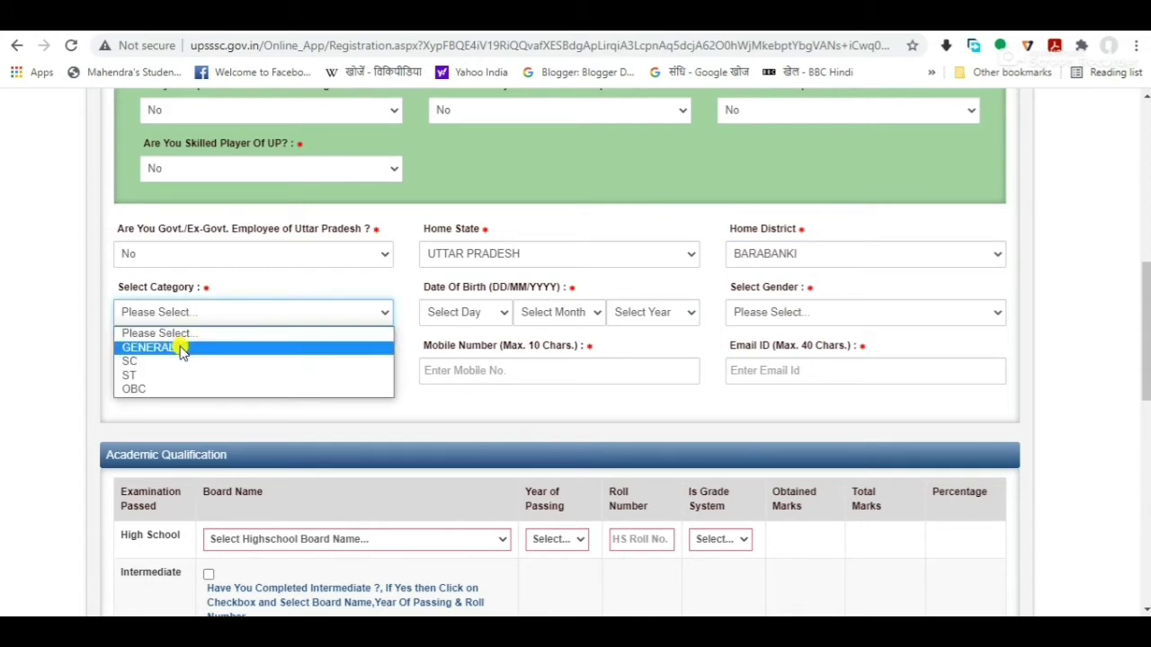
{"action": "left_click", "coordinate": [183, 349]}
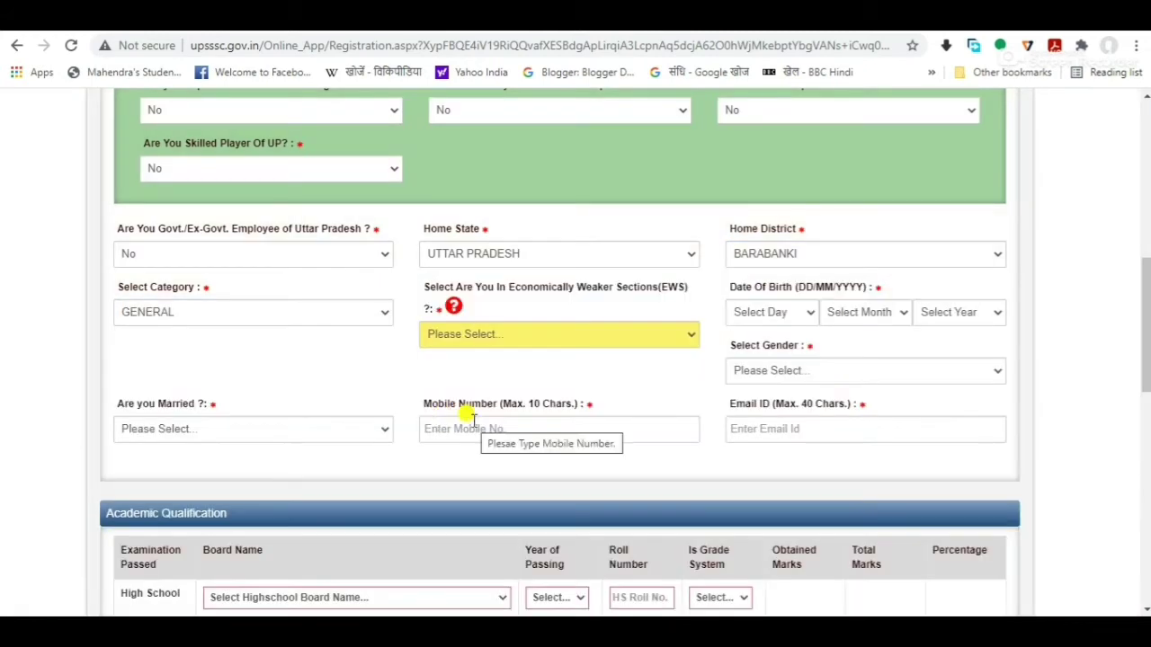
{"action": "key", "text": "n"}
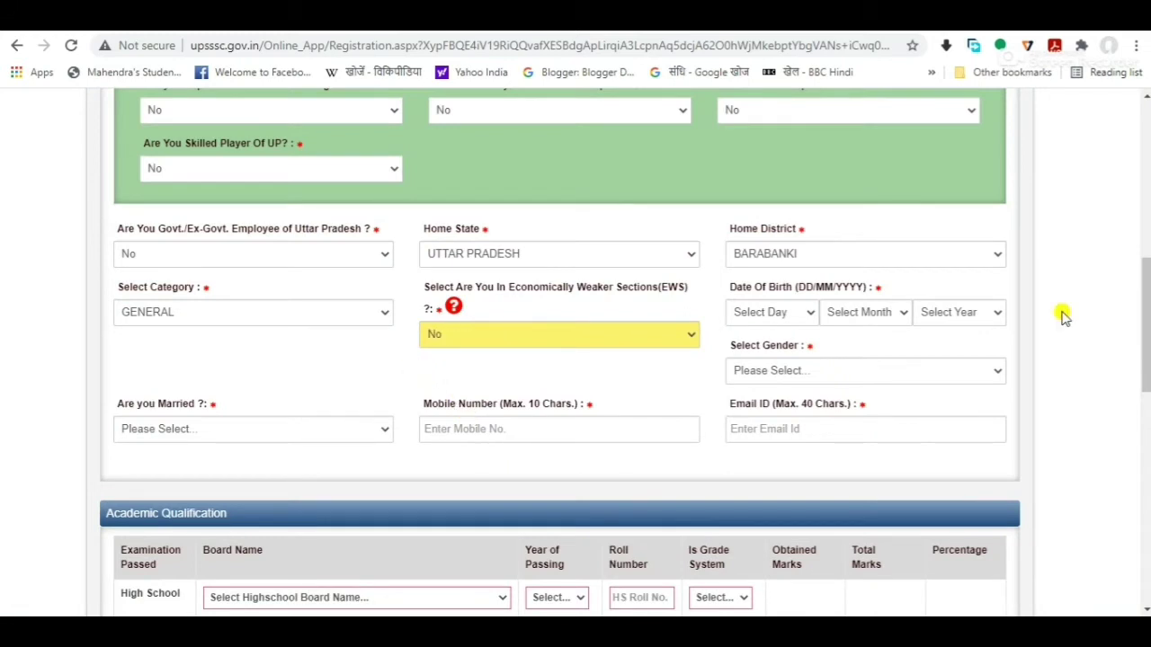
Step: Set the candidate's gender to Male and answer No to being married
{"action": "scroll", "coordinate": [1062, 315], "scroll_direction": "down", "scroll_amount": 1}
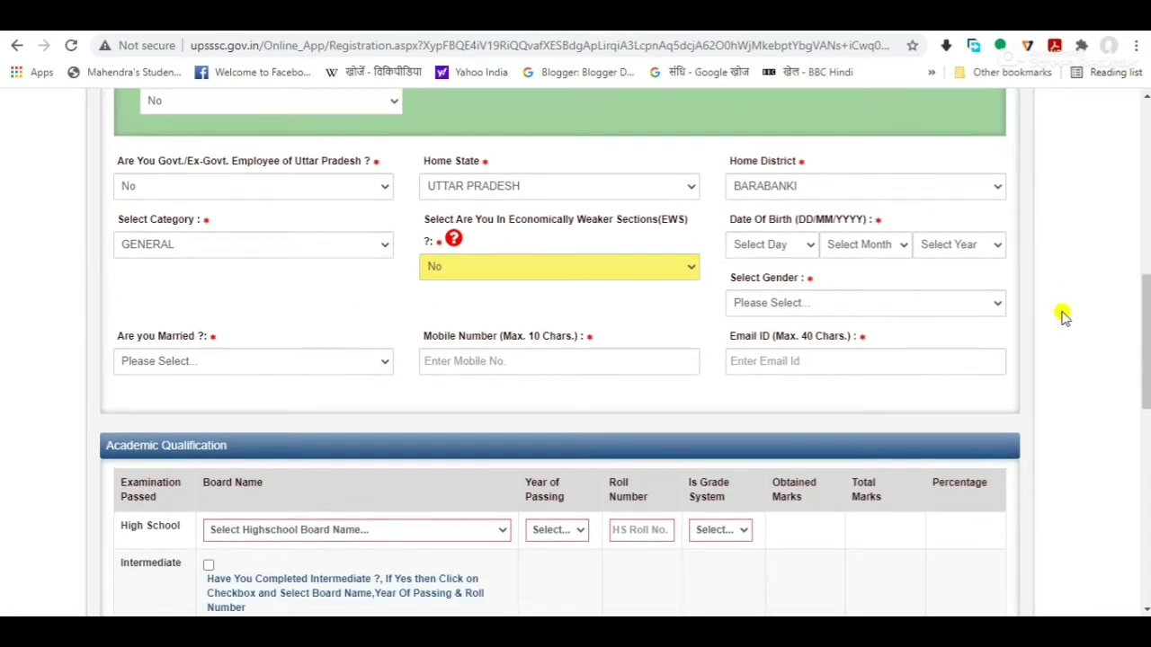
{"action": "left_click", "coordinate": [774, 246]}
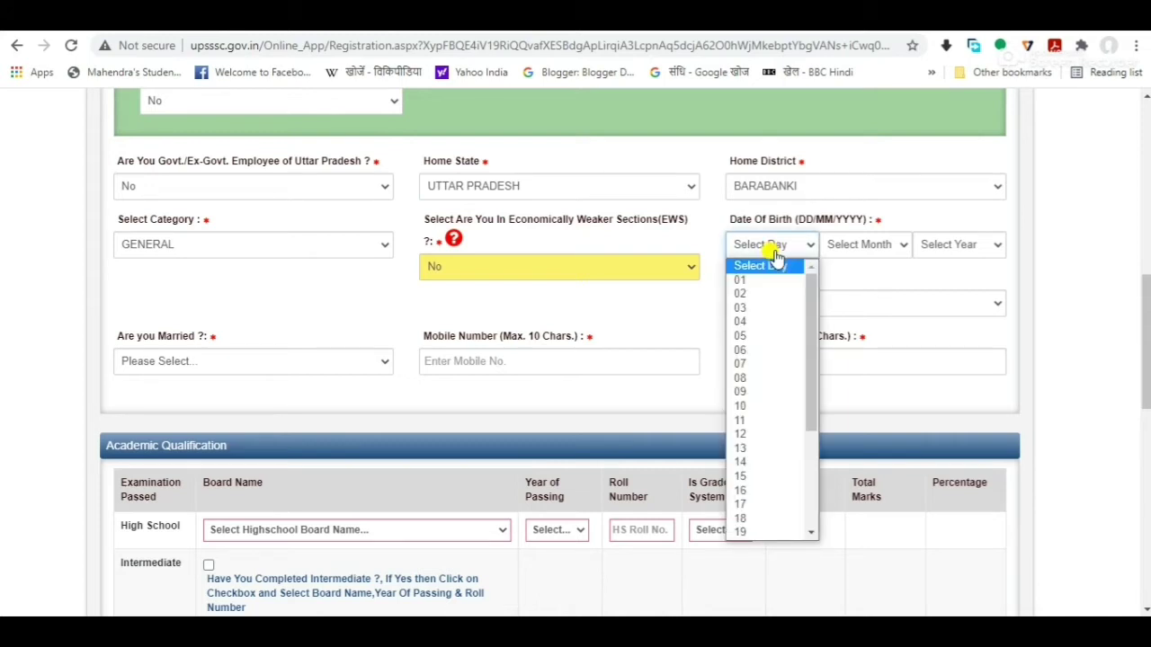
{"action": "left_click", "coordinate": [875, 306]}
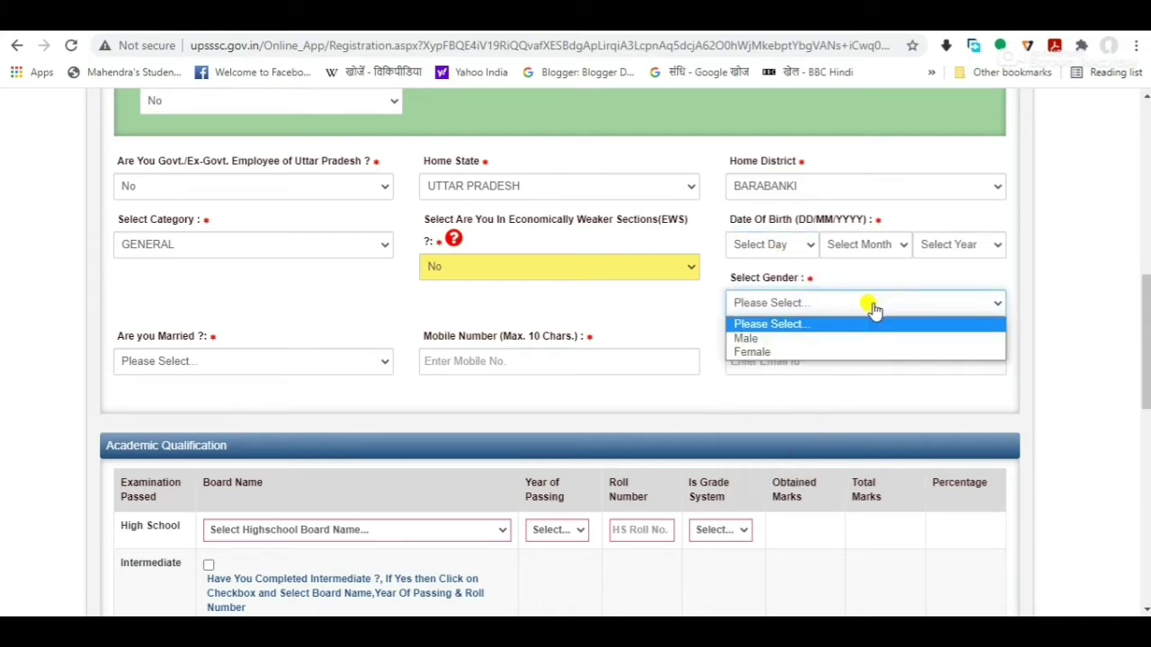
{"action": "left_click", "coordinate": [864, 338]}
{"action": "left_click", "coordinate": [668, 416]}
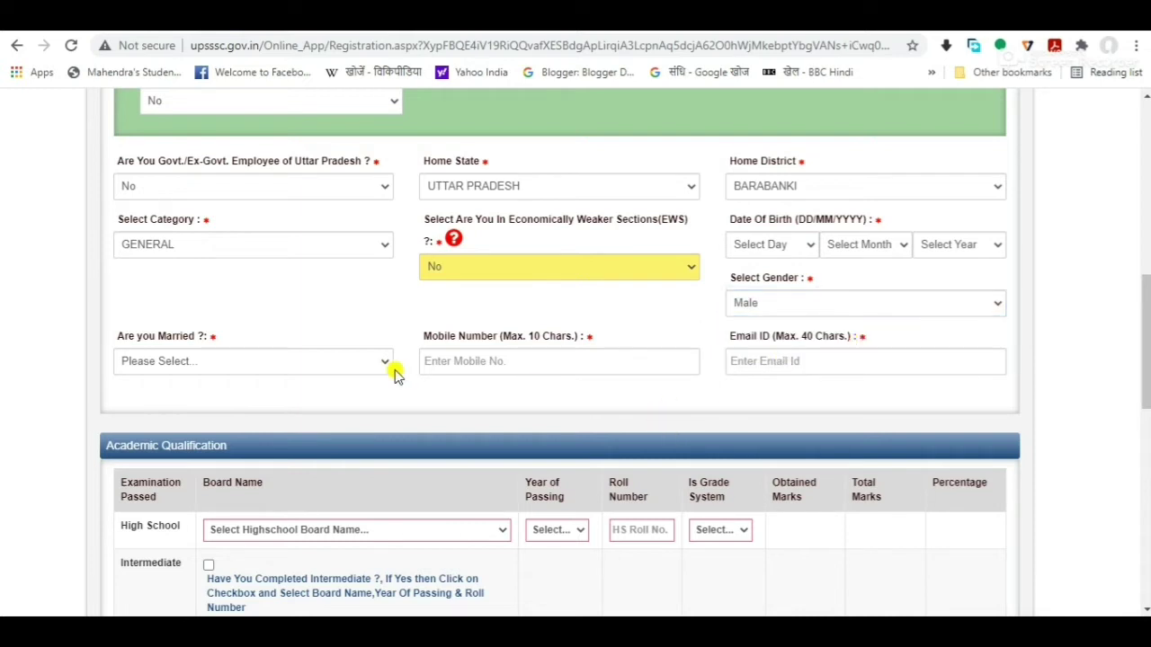
{"action": "left_click", "coordinate": [331, 365]}
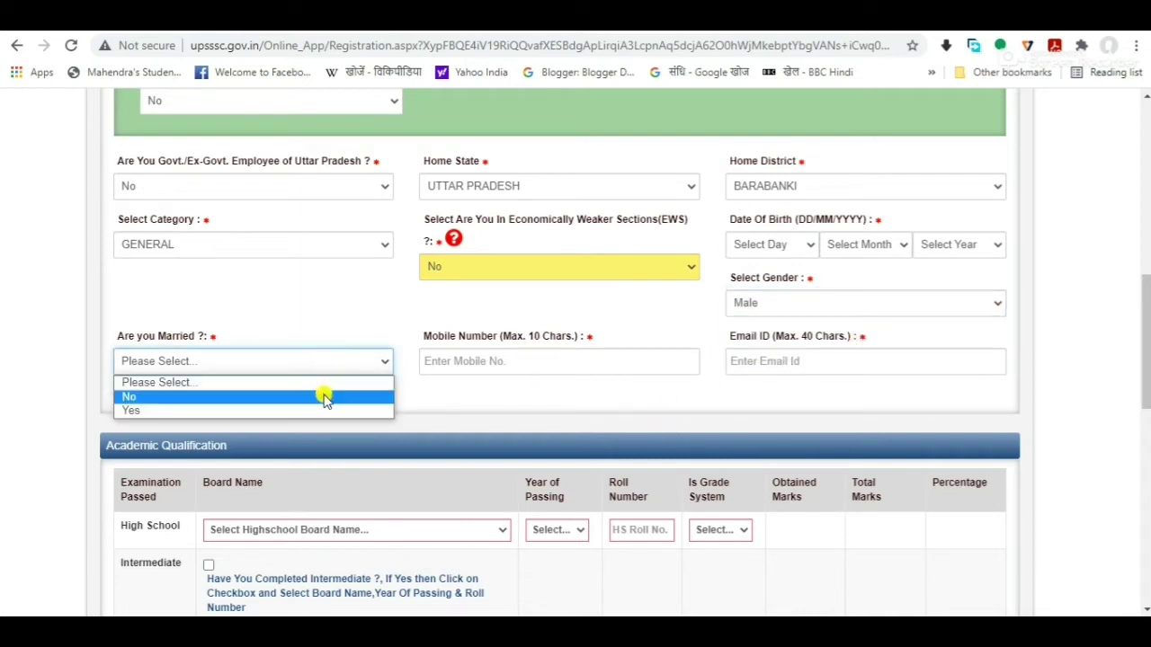
{"action": "left_click", "coordinate": [323, 396]}
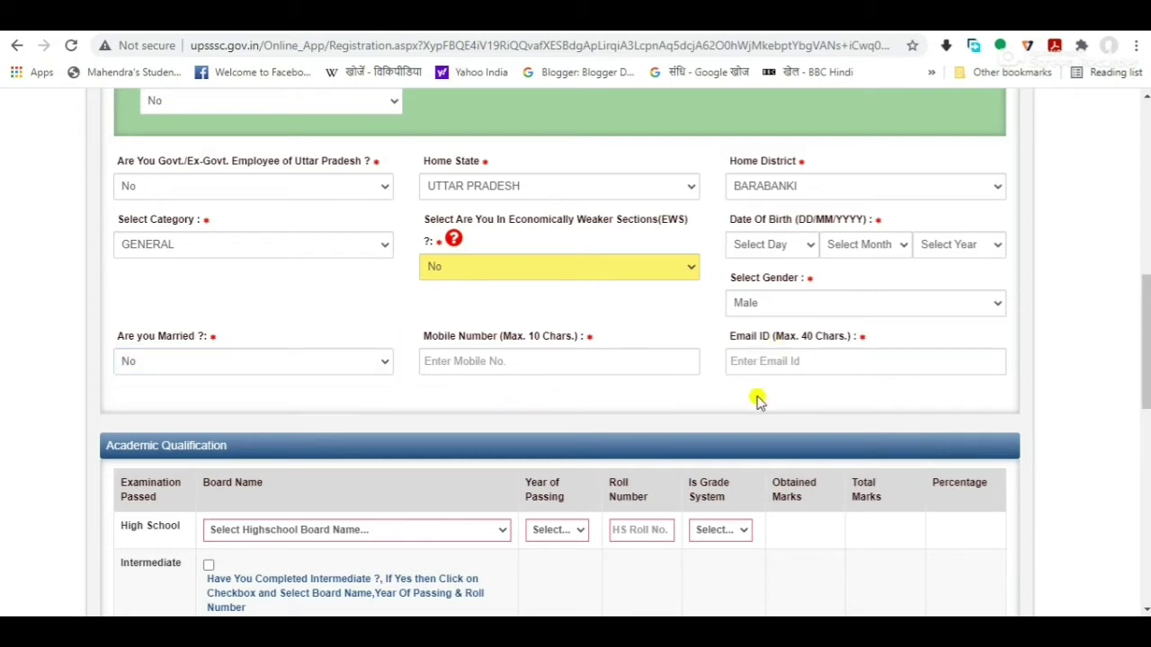
Step: In Academic Qualification, set the High School grade system to No and mark Intermediate as completed
{"action": "scroll", "coordinate": [757, 402], "scroll_direction": "down", "scroll_amount": 4}
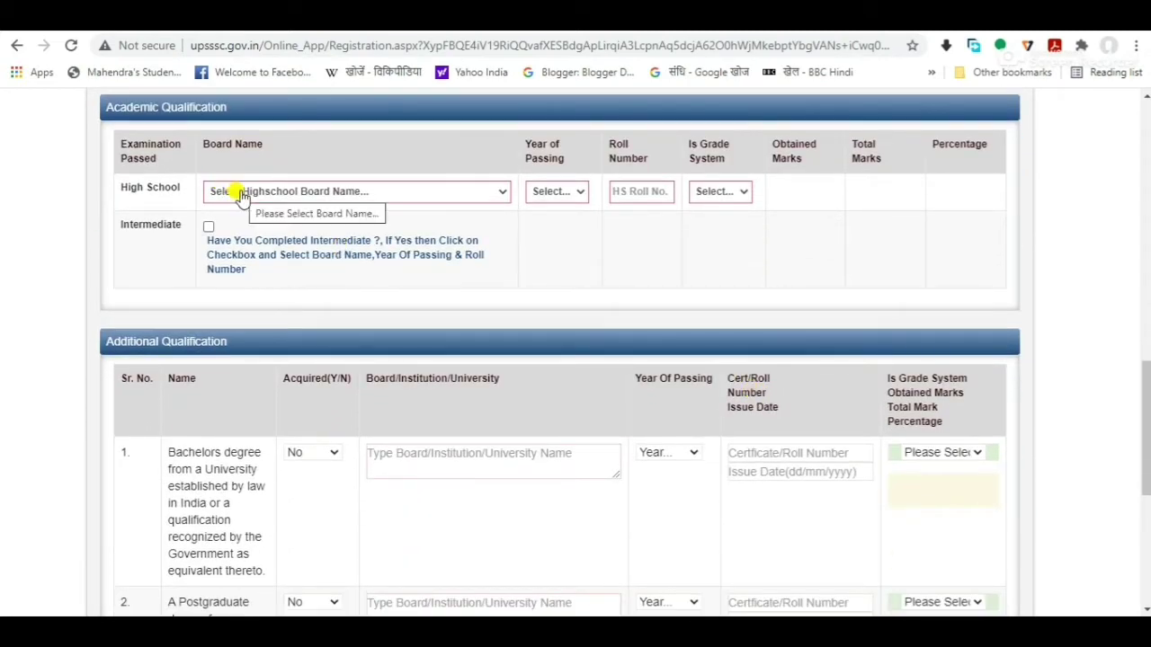
{"action": "left_click", "coordinate": [330, 198]}
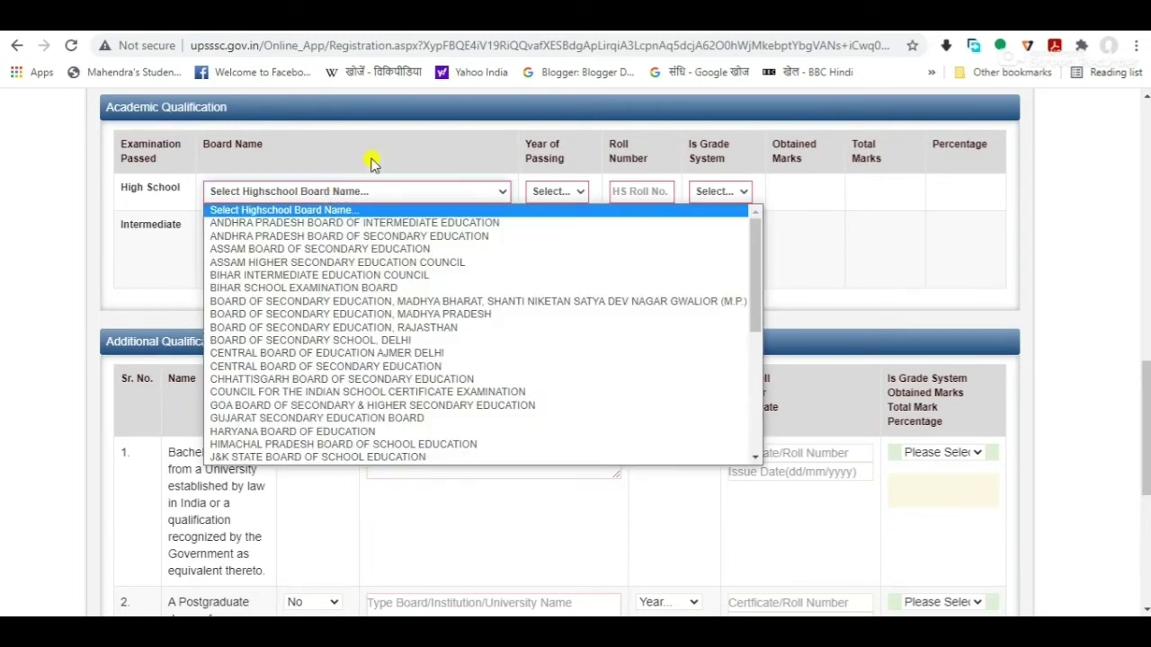
{"action": "left_click", "coordinate": [433, 112]}
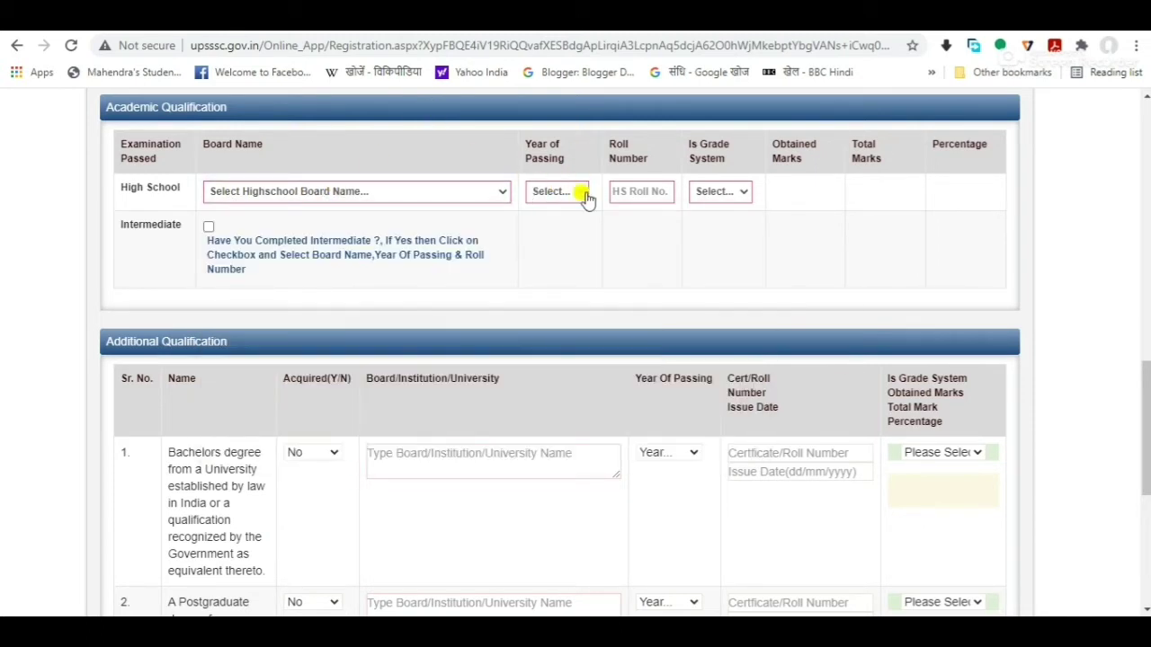
{"action": "left_click", "coordinate": [710, 192]}
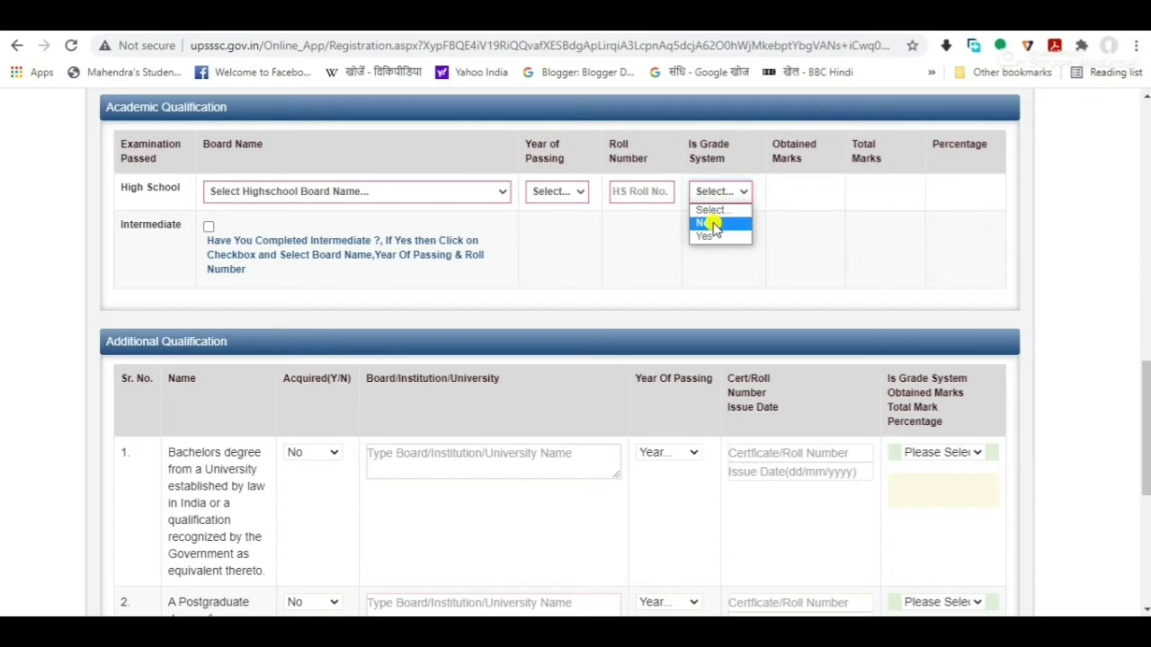
{"action": "left_click", "coordinate": [710, 223]}
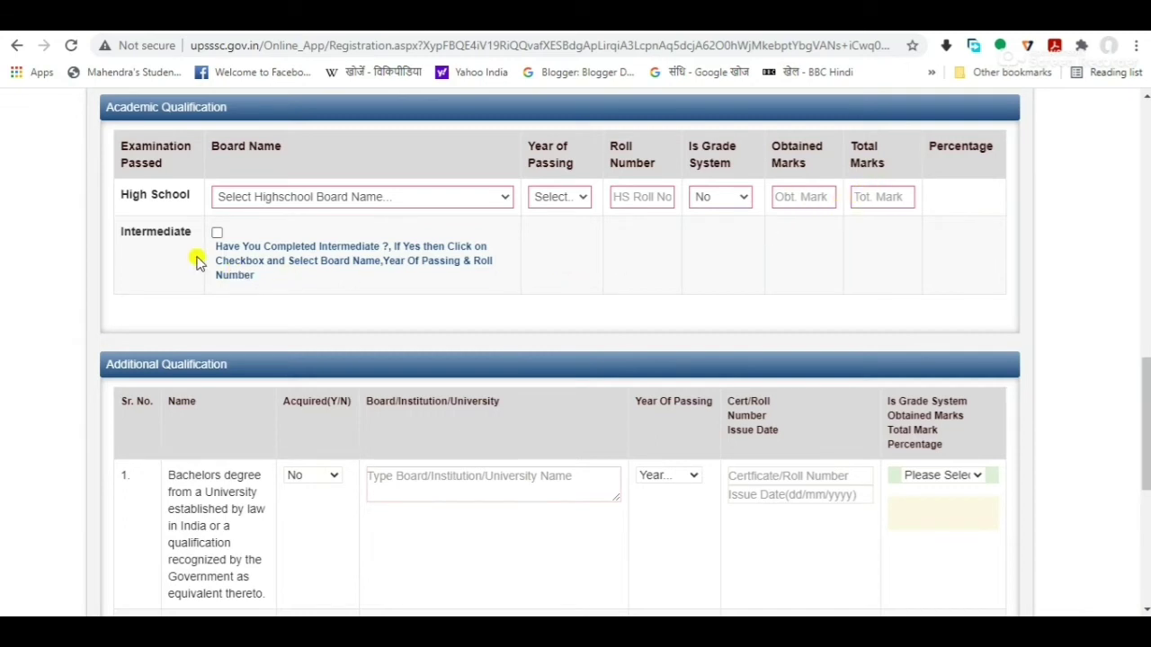
{"action": "left_click", "coordinate": [217, 236]}
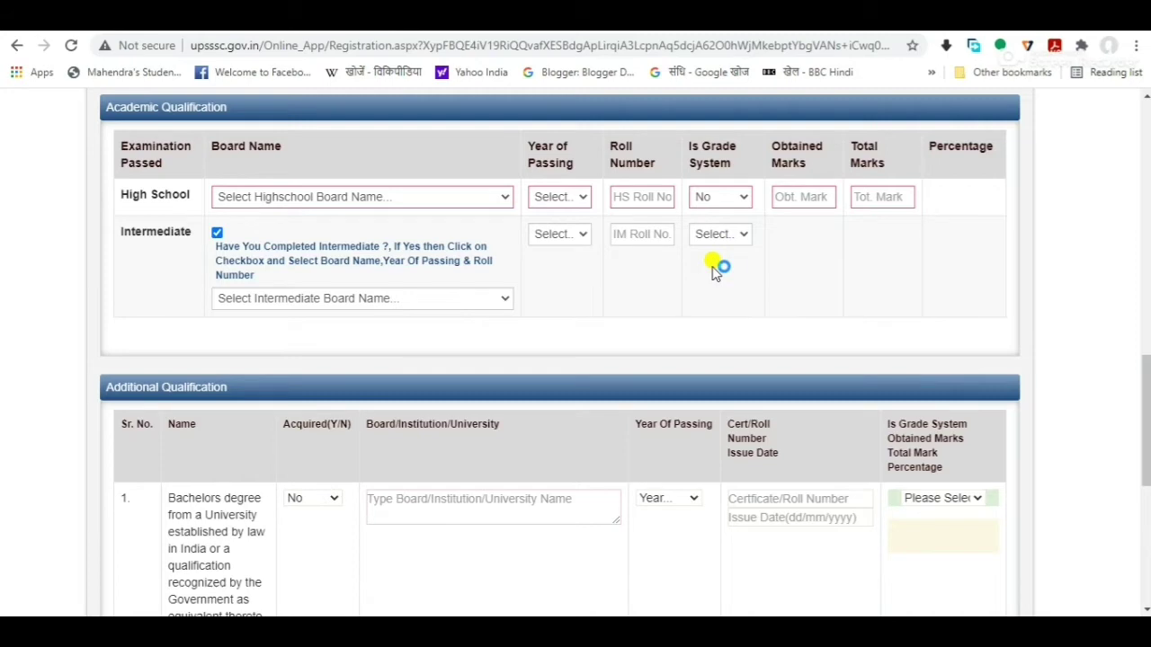
Step: In Additional Qualification, set the Bachelor's degree as acquired and its grade system to No
{"action": "scroll", "coordinate": [715, 269], "scroll_direction": "down", "scroll_amount": 4}
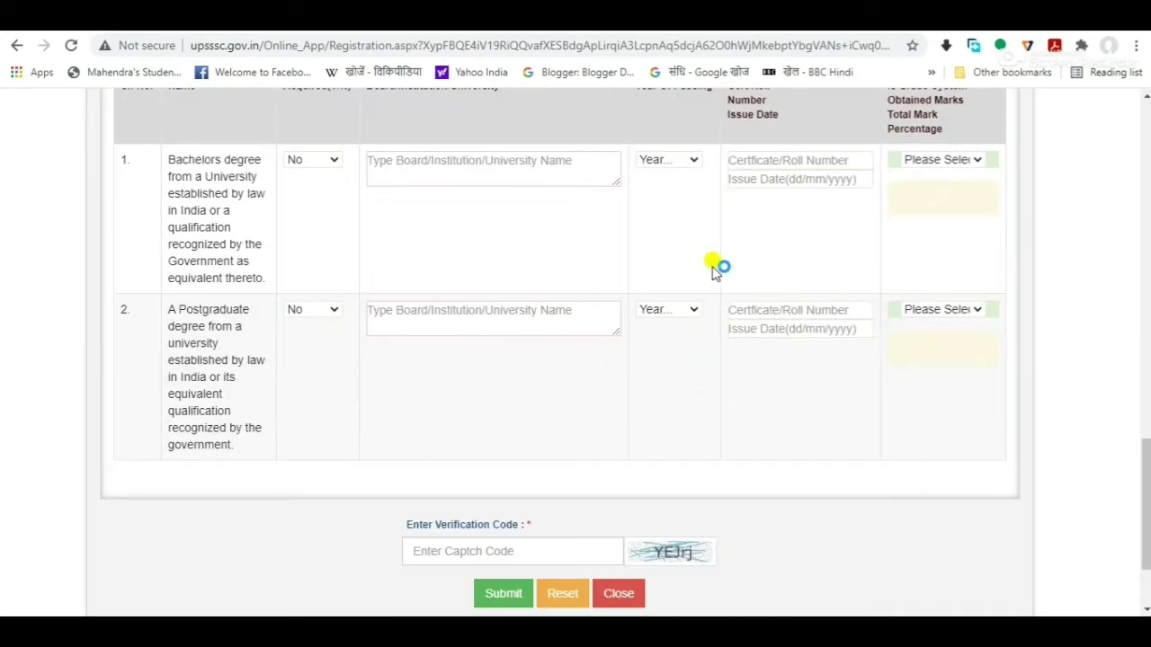
{"action": "scroll", "coordinate": [715, 272], "scroll_direction": "up", "scroll_amount": 1}
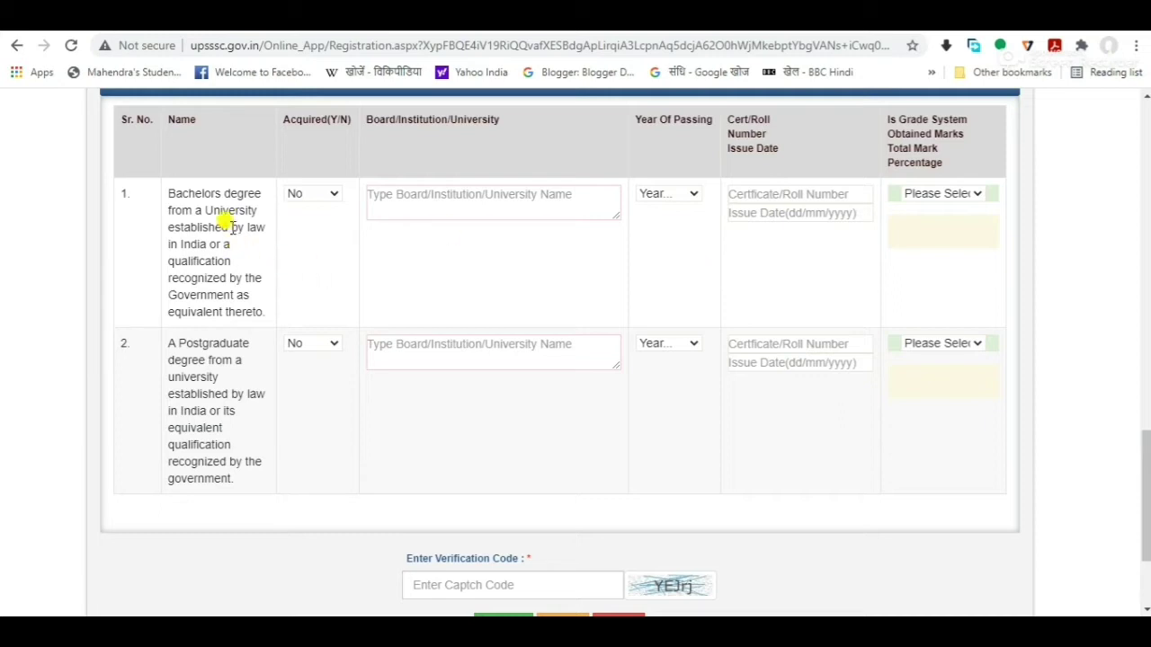
{"action": "left_click", "coordinate": [311, 195]}
{"action": "left_click", "coordinate": [311, 225]}
{"action": "left_click", "coordinate": [786, 214]}
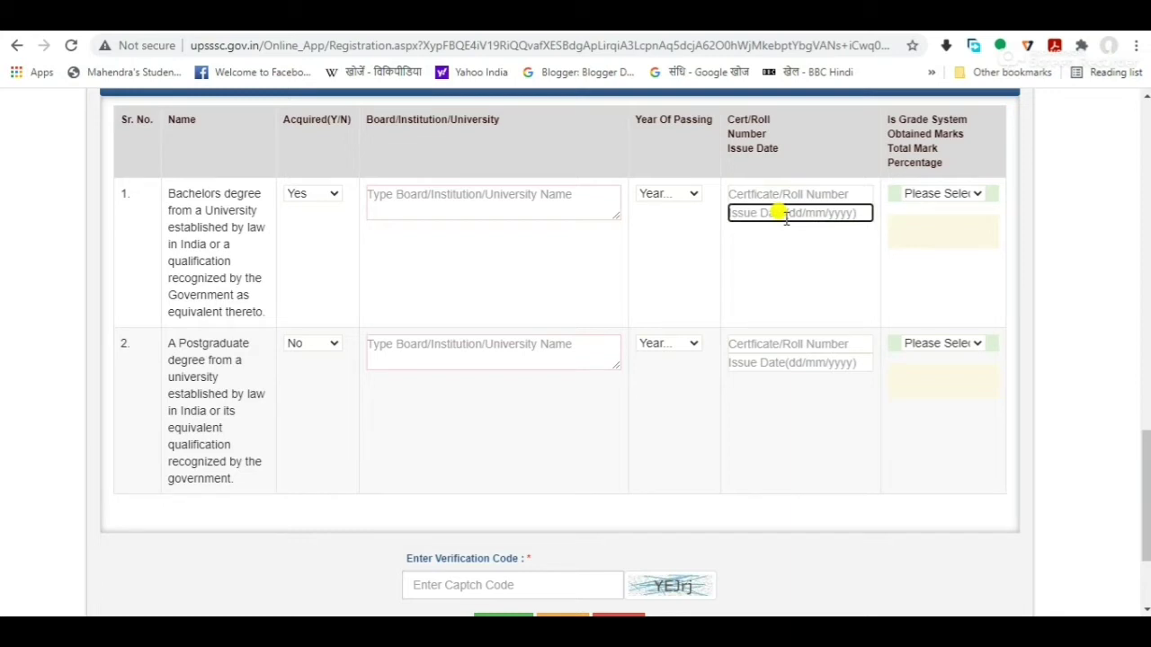
{"action": "left_click", "coordinate": [951, 194]}
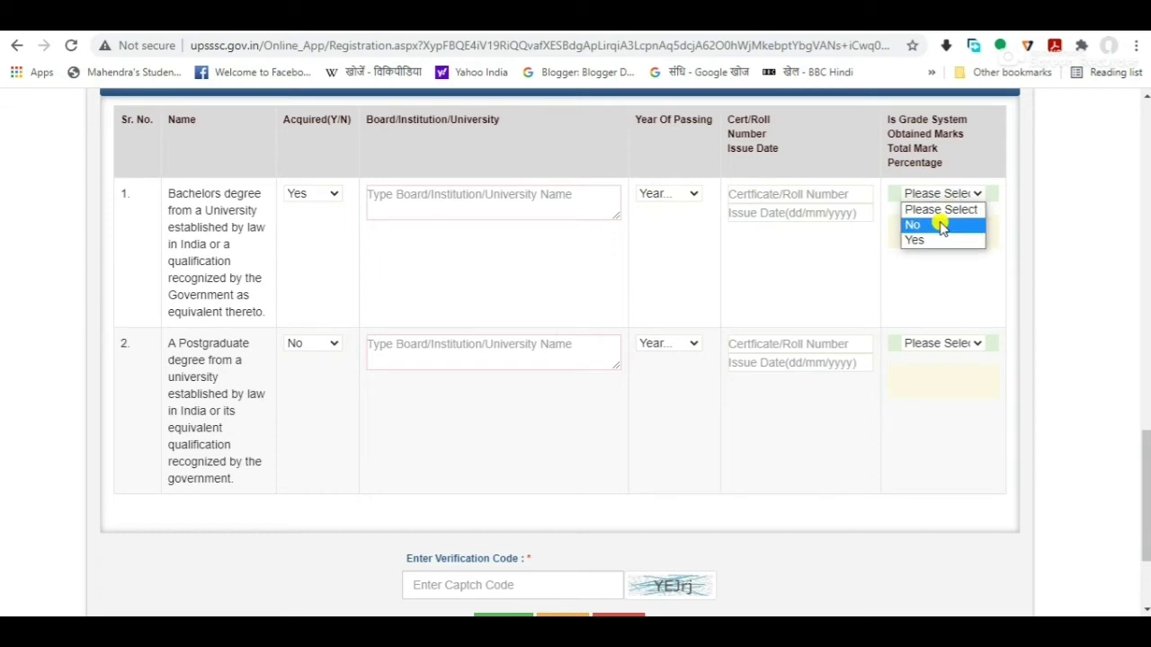
{"action": "left_click", "coordinate": [942, 227]}
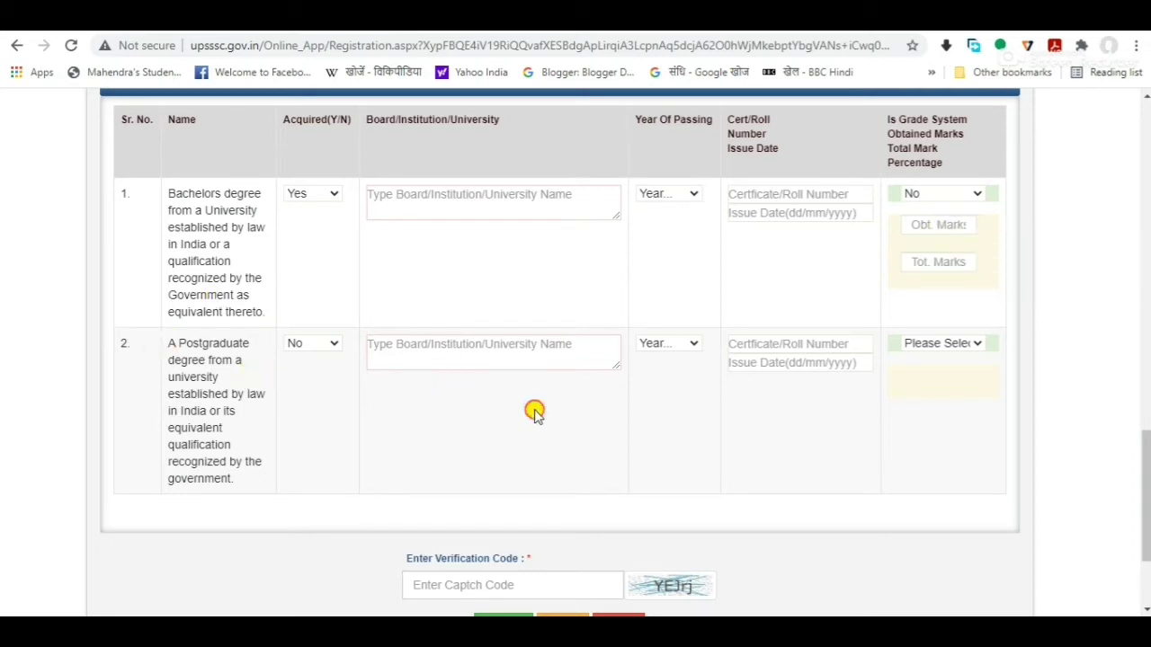
Step: Enter the verification code, submit the registration form and confirm the registration details
{"action": "scroll", "coordinate": [534, 412], "scroll_direction": "down", "scroll_amount": 2}
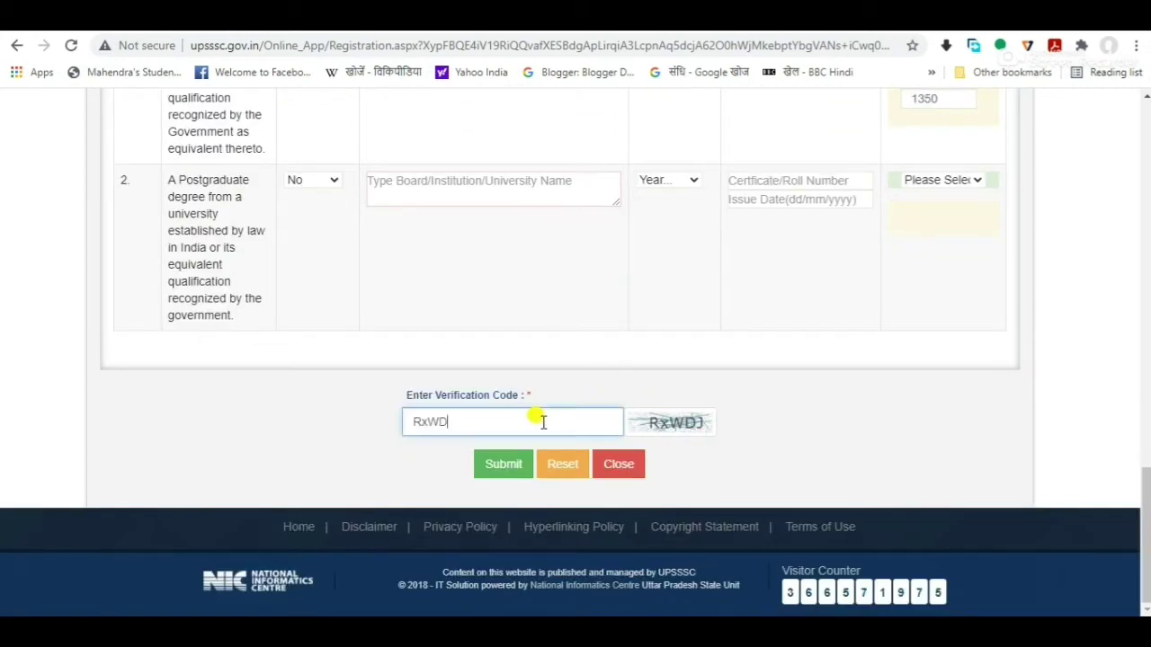
{"action": "type", "text": "J"}
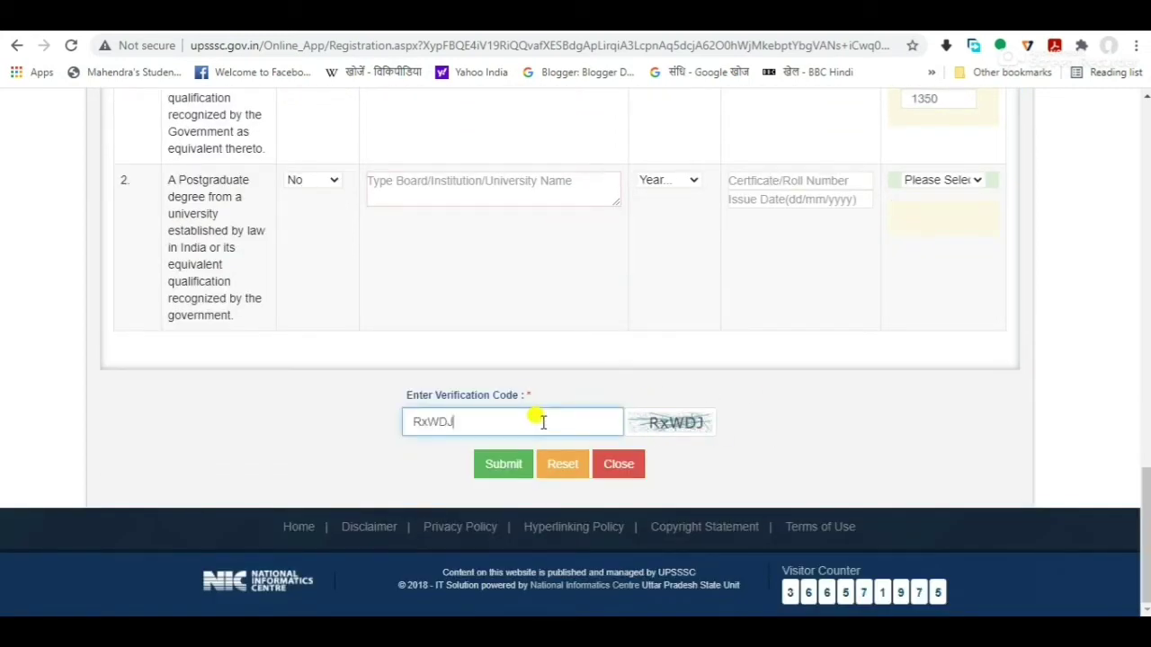
{"action": "left_click", "coordinate": [500, 468]}
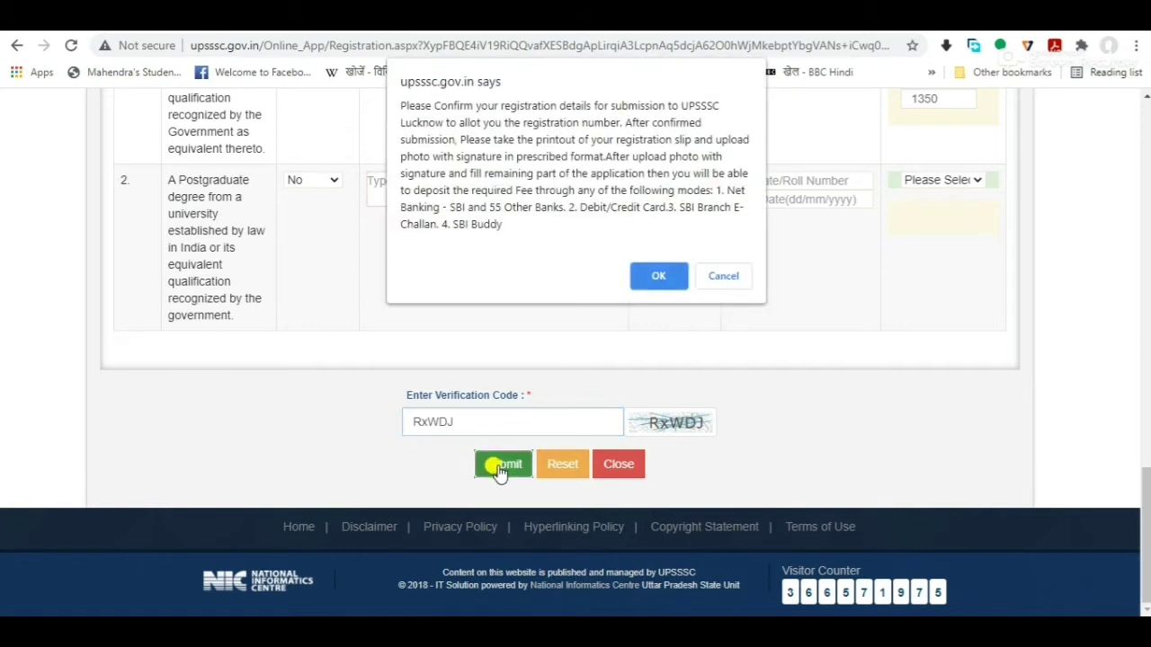
{"action": "left_click", "coordinate": [656, 279]}
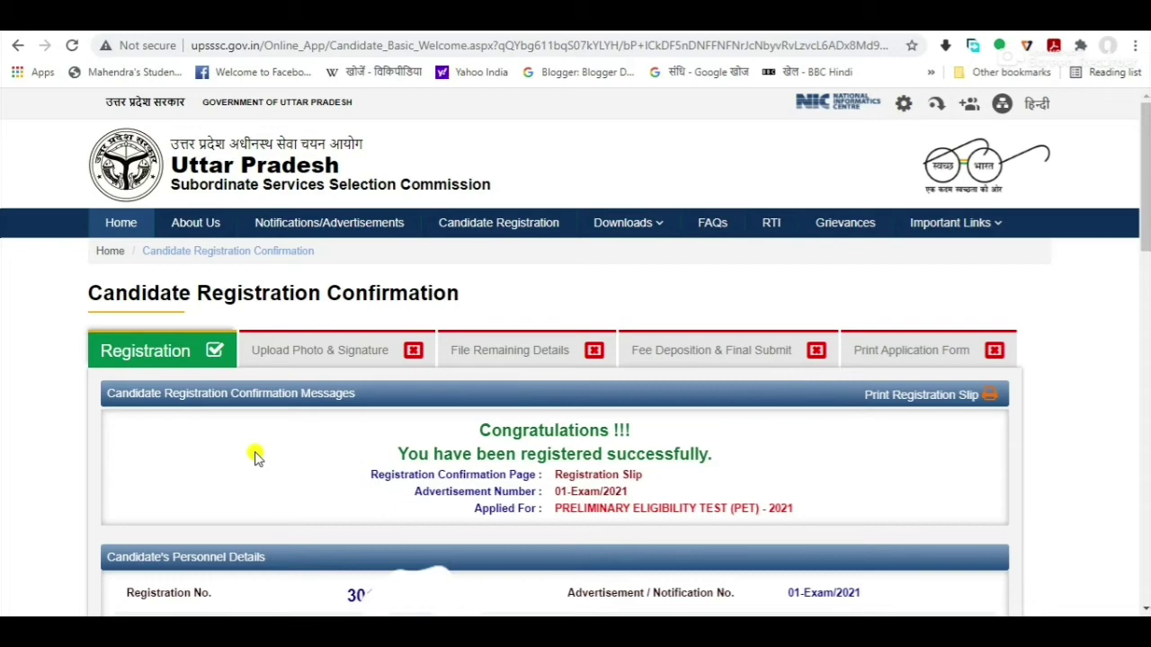
Step: Proceed from the registration confirmation to the photo and signature upload, and load the candidate's photo for cropping
{"action": "scroll", "coordinate": [542, 405], "scroll_direction": "down", "scroll_amount": 15}
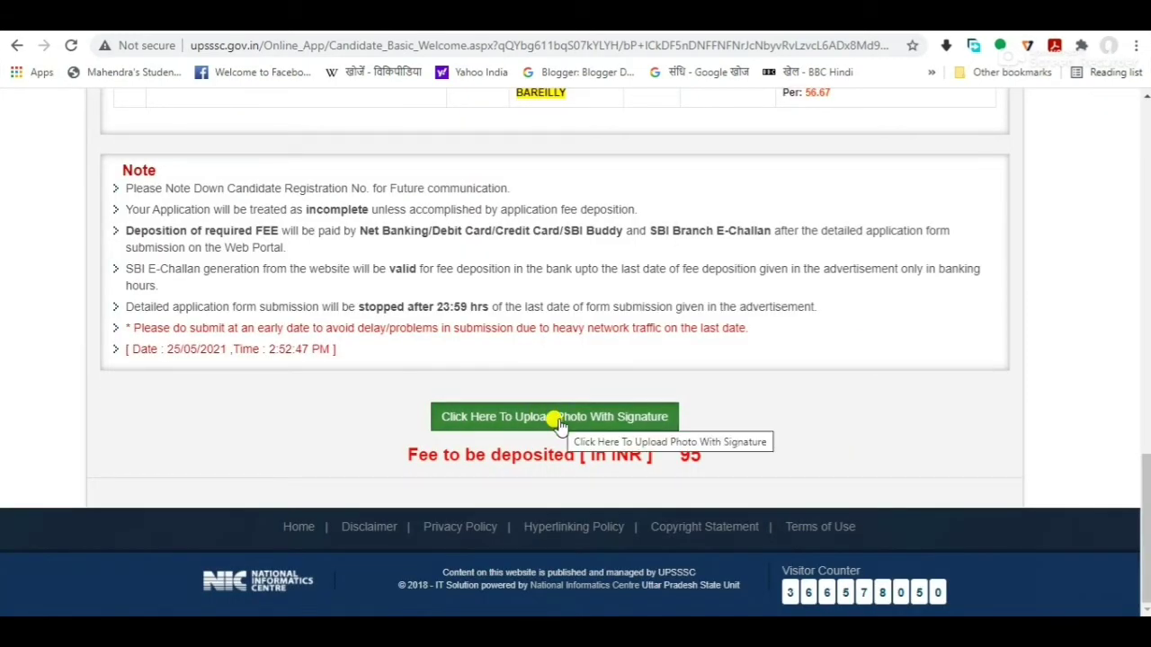
{"action": "left_click", "coordinate": [572, 420]}
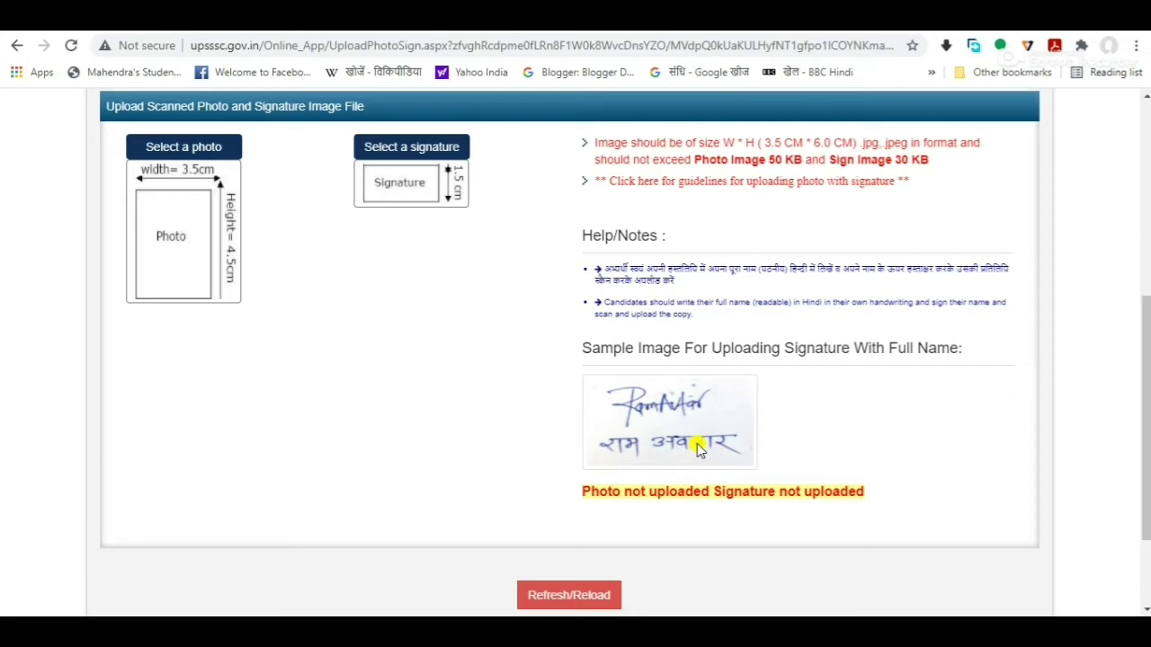
{"action": "left_click", "coordinate": [212, 153]}
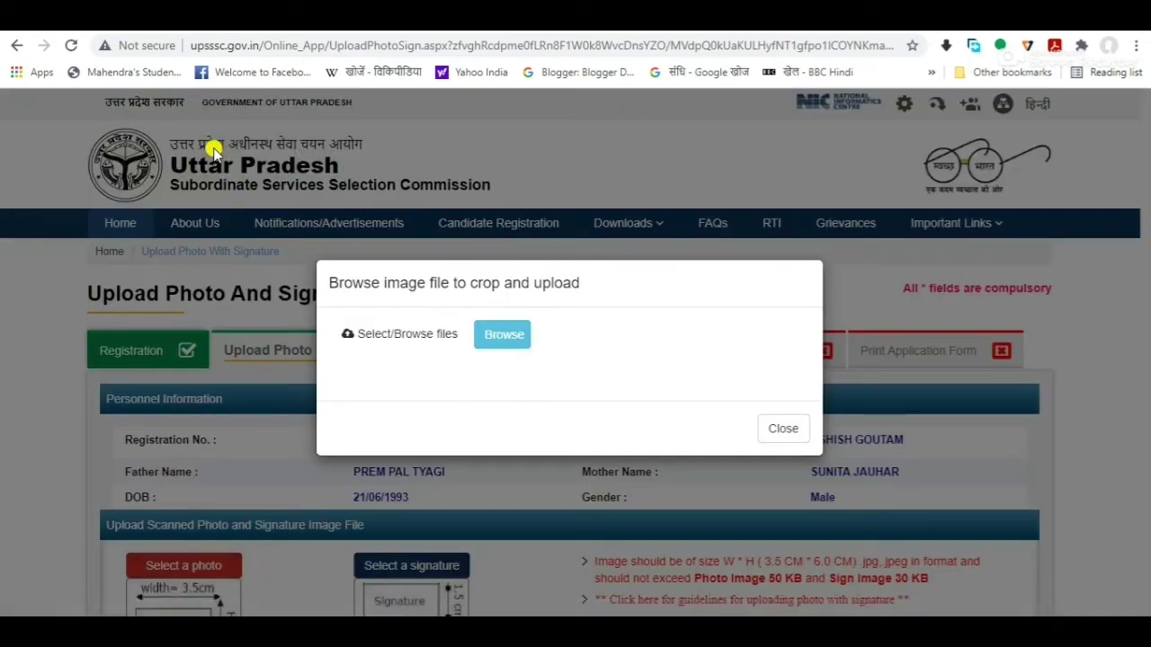
{"action": "left_click", "coordinate": [513, 338]}
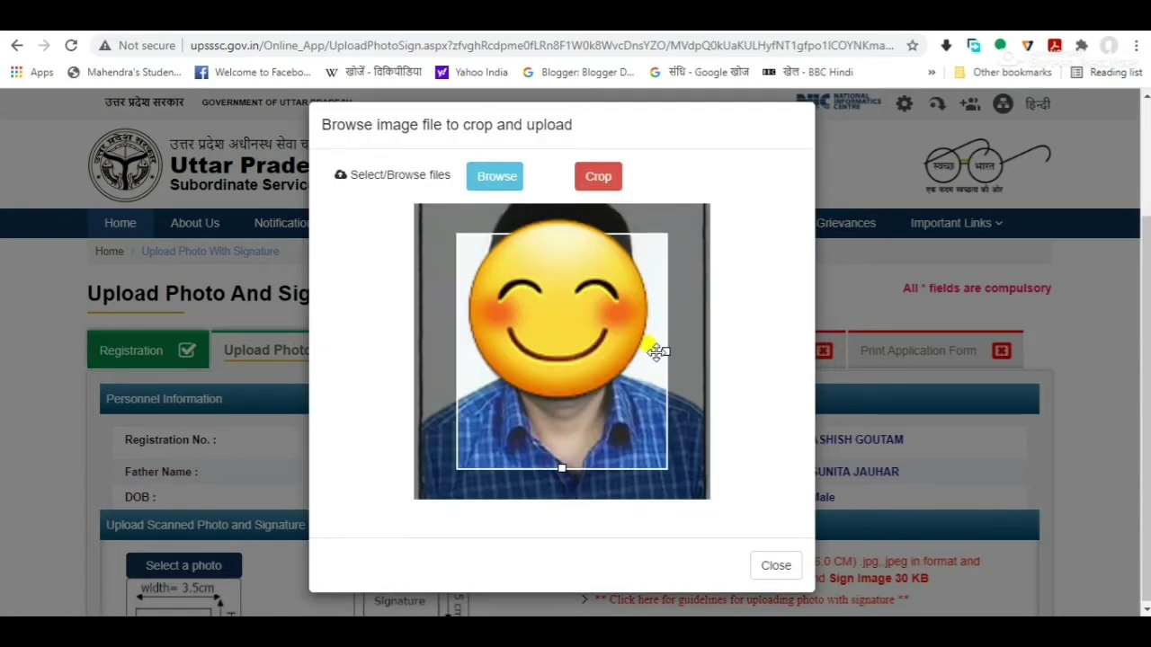
Step: Widen and lengthen the crop frame until it encloses the candidate's whole photo, including its border
{"action": "left_click_drag", "start_coordinate": [660, 349], "coordinate": [710, 355]}
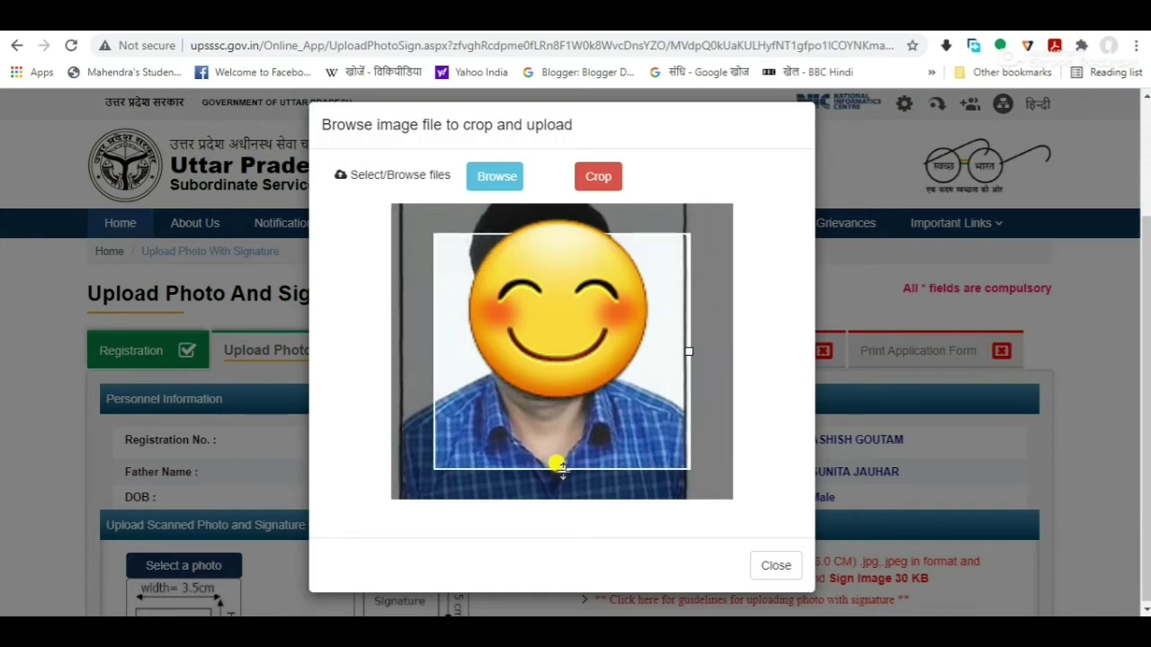
{"action": "left_click_drag", "start_coordinate": [558, 464], "coordinate": [532, 540]}
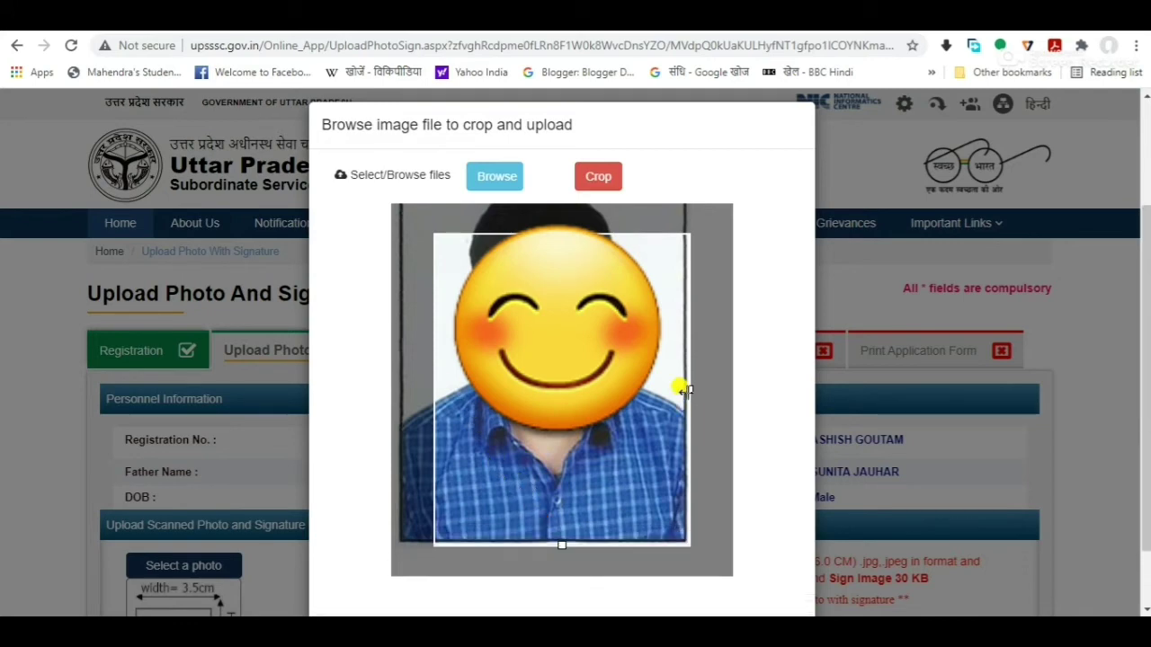
{"action": "left_click_drag", "start_coordinate": [685, 389], "coordinate": [729, 390]}
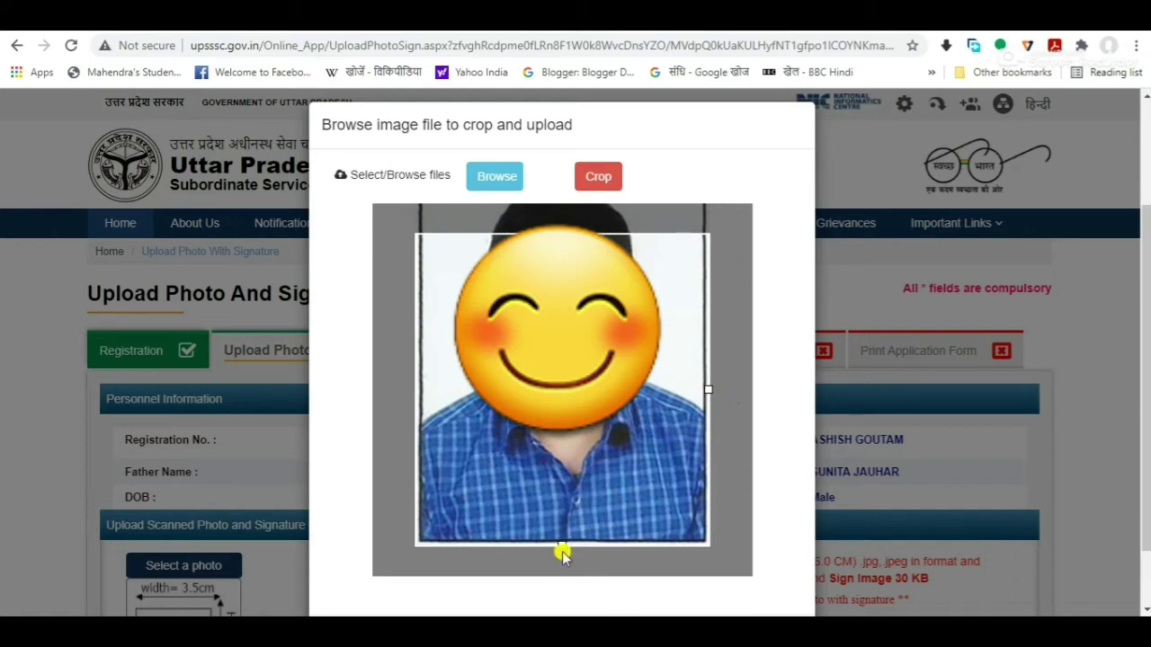
{"action": "left_click_drag", "start_coordinate": [553, 540], "coordinate": [548, 616]}
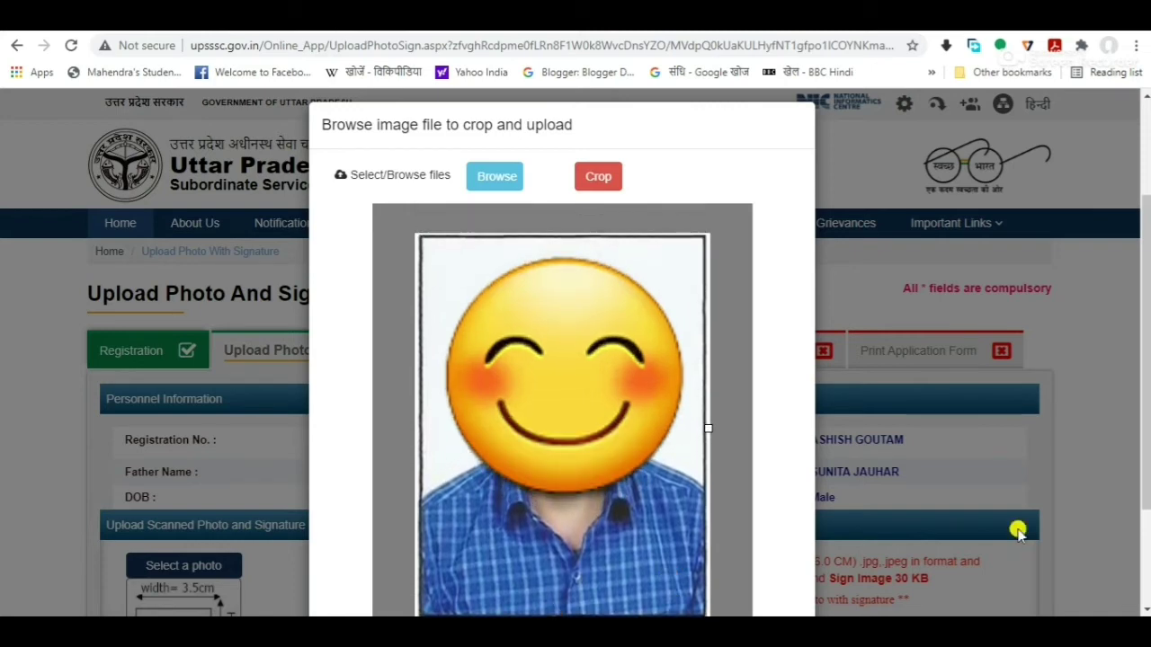
{"action": "scroll", "coordinate": [1143, 556], "scroll_direction": "down", "scroll_amount": 3}
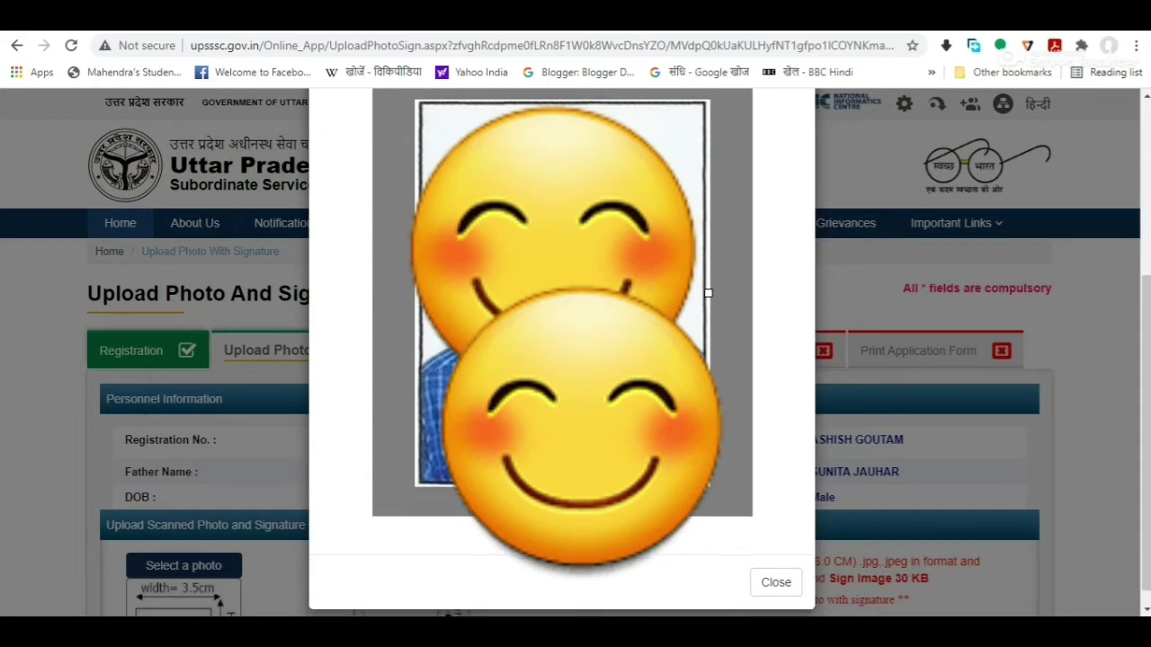
{"action": "left_click", "coordinate": [554, 484]}
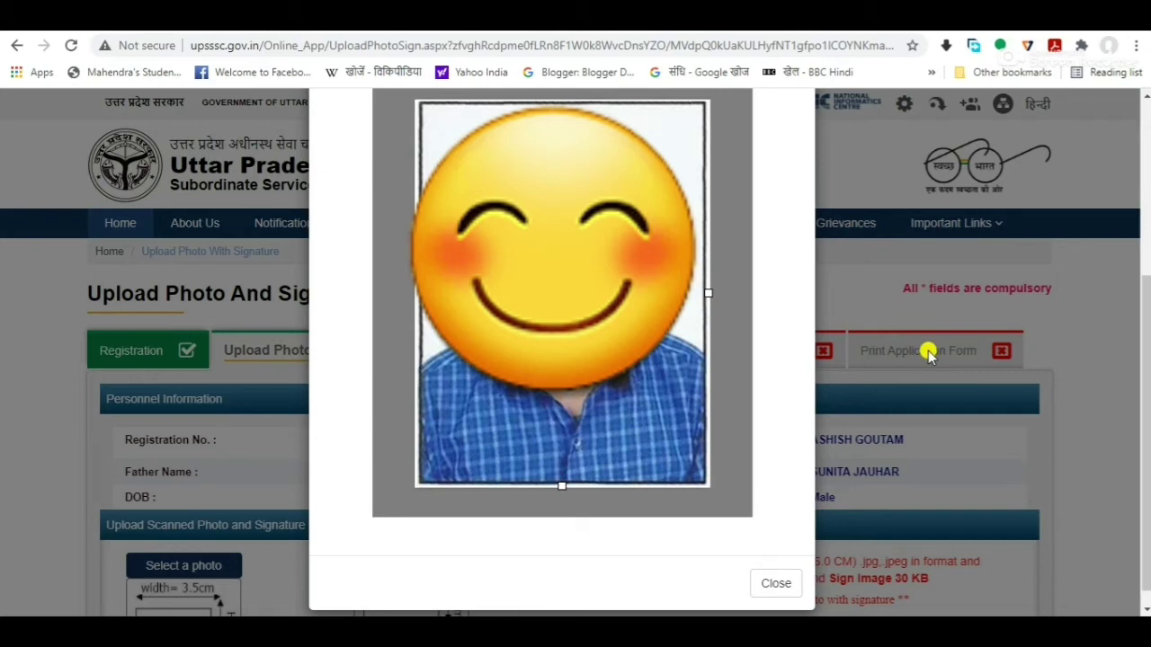
Step: Crop the candidate's photo to the frame and save the photo data
{"action": "scroll", "coordinate": [1141, 260], "scroll_direction": "up", "scroll_amount": 2}
{"action": "left_click", "coordinate": [605, 140]}
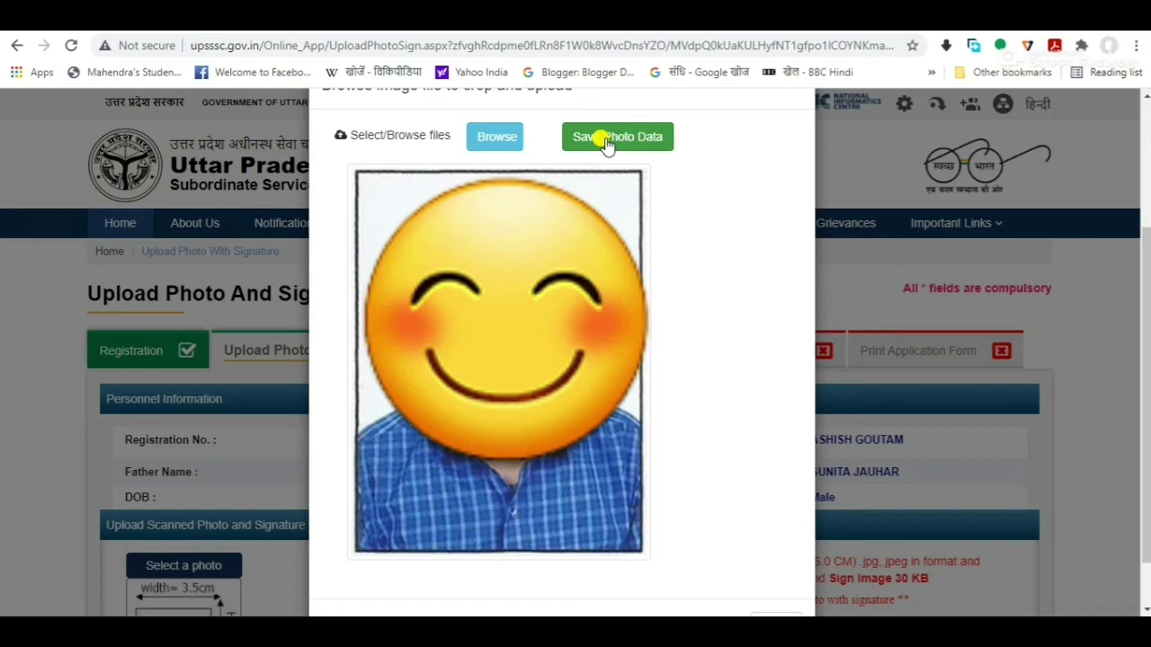
{"action": "left_click", "coordinate": [633, 136]}
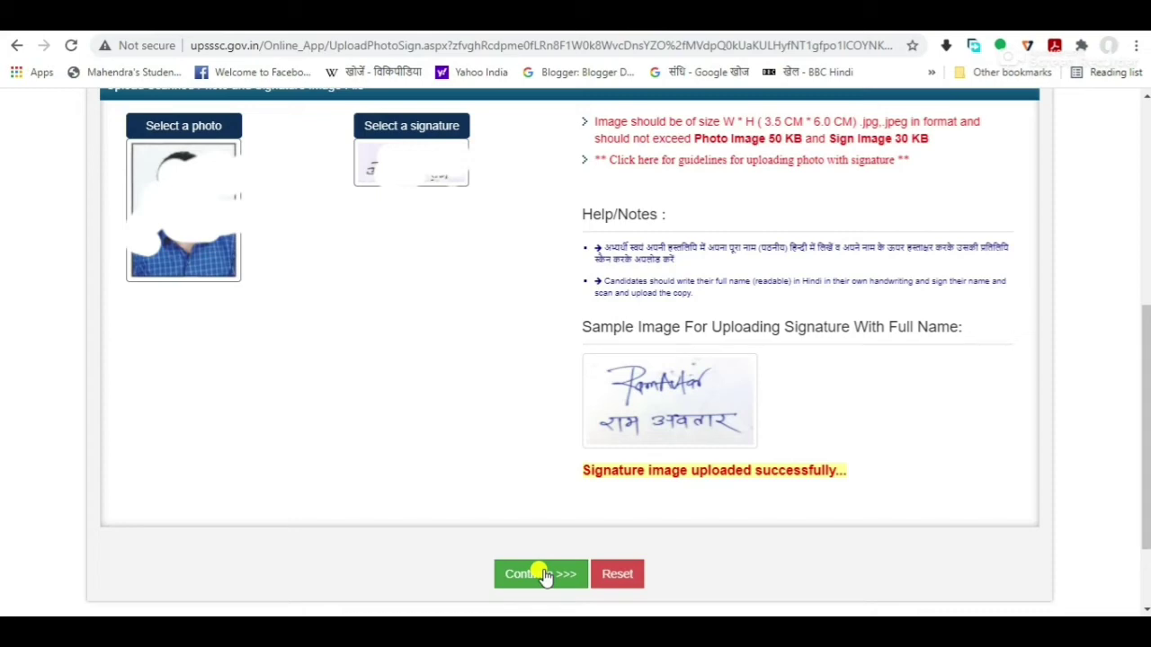
Step: Continue to the remaining details and declare that the user instructions and detailed advertisement have been read
{"action": "left_click", "coordinate": [540, 574]}
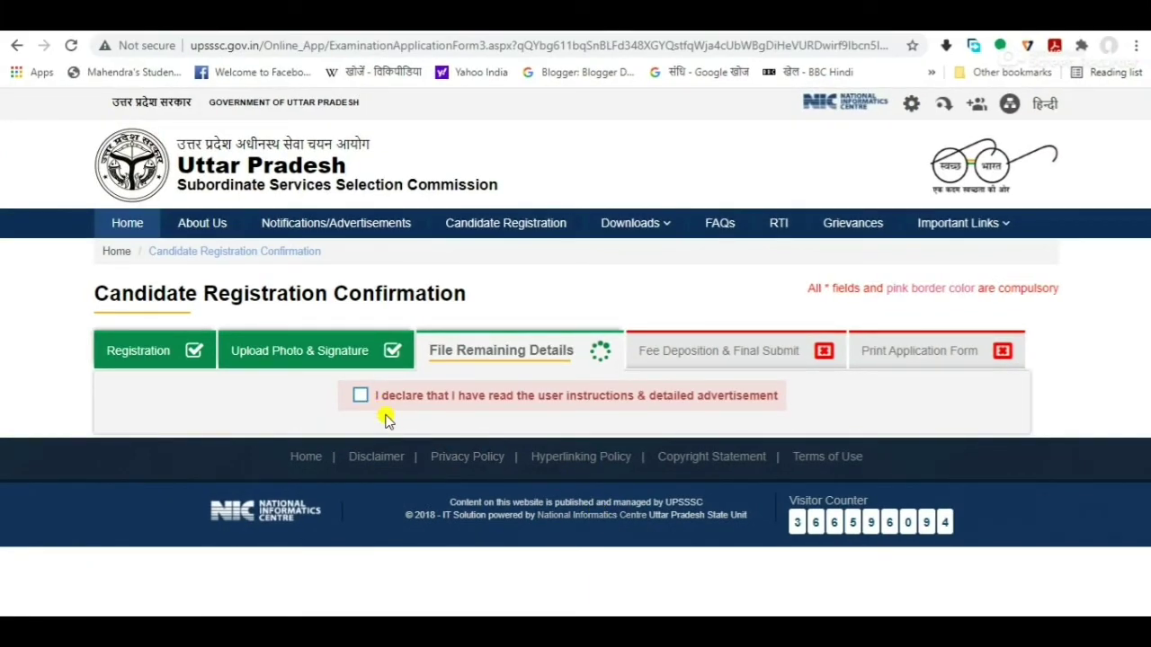
{"action": "left_click", "coordinate": [360, 395]}
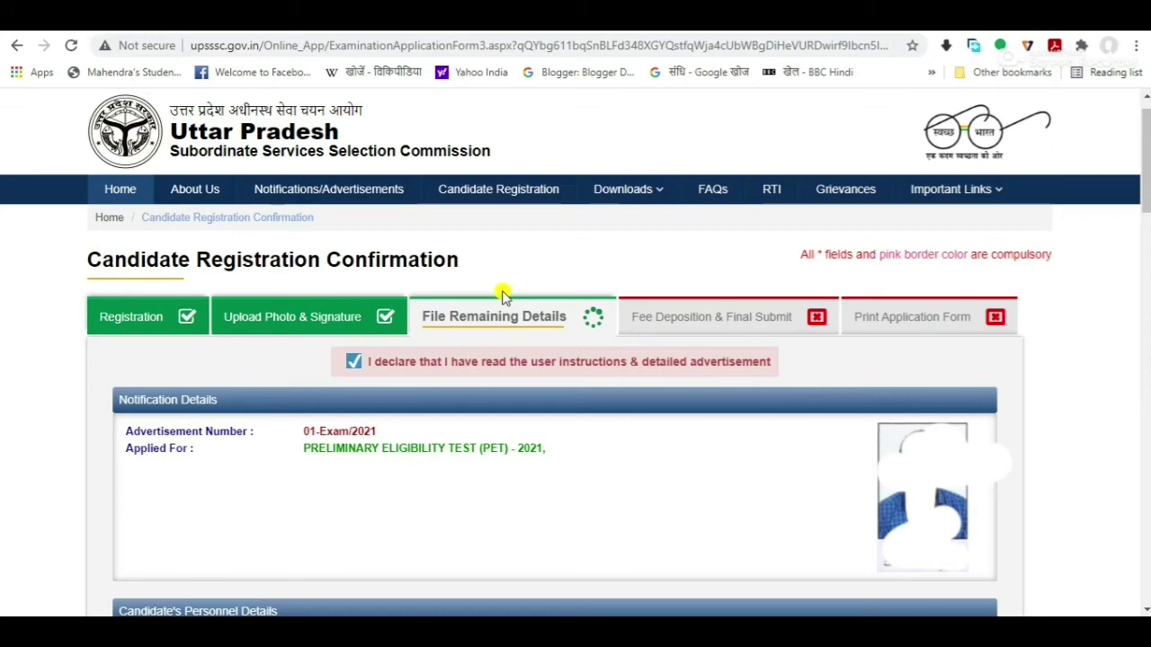
Step: Set acceptance of the declaration below the address details to Yes
{"action": "scroll", "coordinate": [502, 297], "scroll_direction": "down", "scroll_amount": 10}
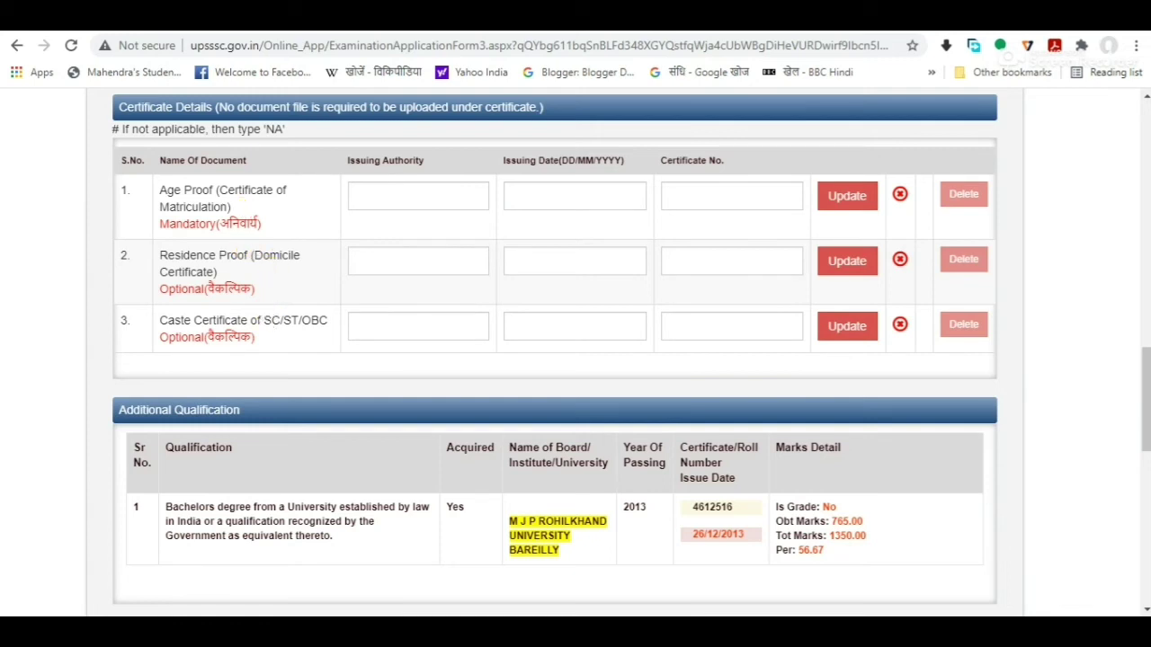
{"action": "scroll", "coordinate": [268, 319], "scroll_direction": "down", "scroll_amount": 6}
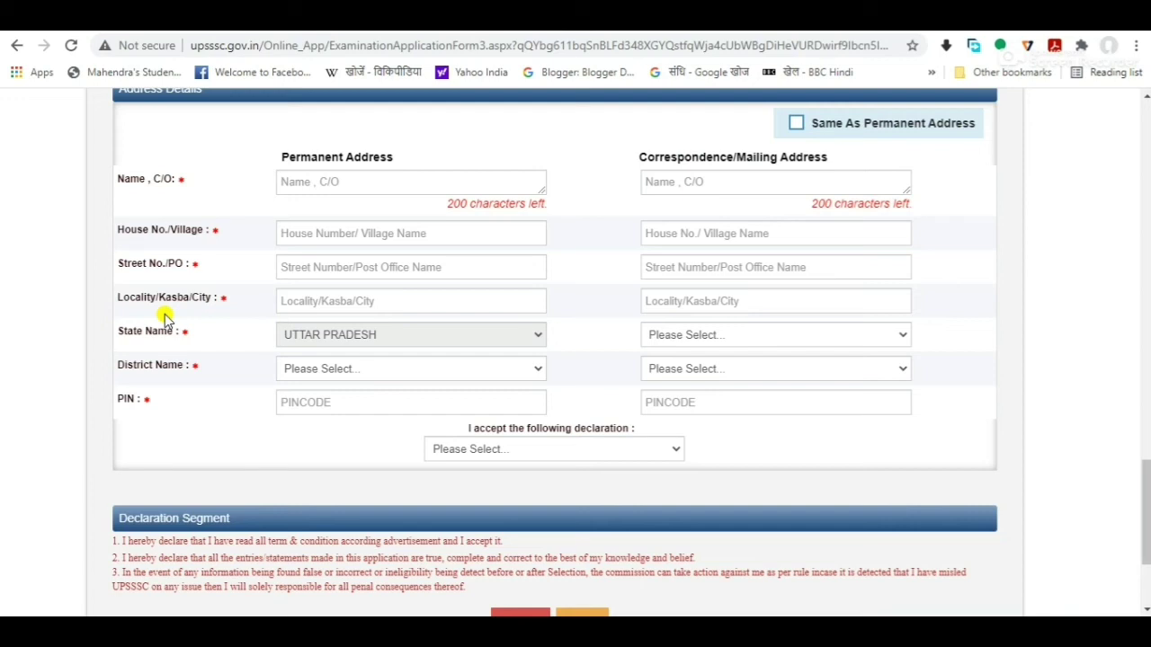
{"action": "scroll", "coordinate": [500, 405], "scroll_direction": "down", "scroll_amount": 3}
{"action": "left_click", "coordinate": [501, 314]}
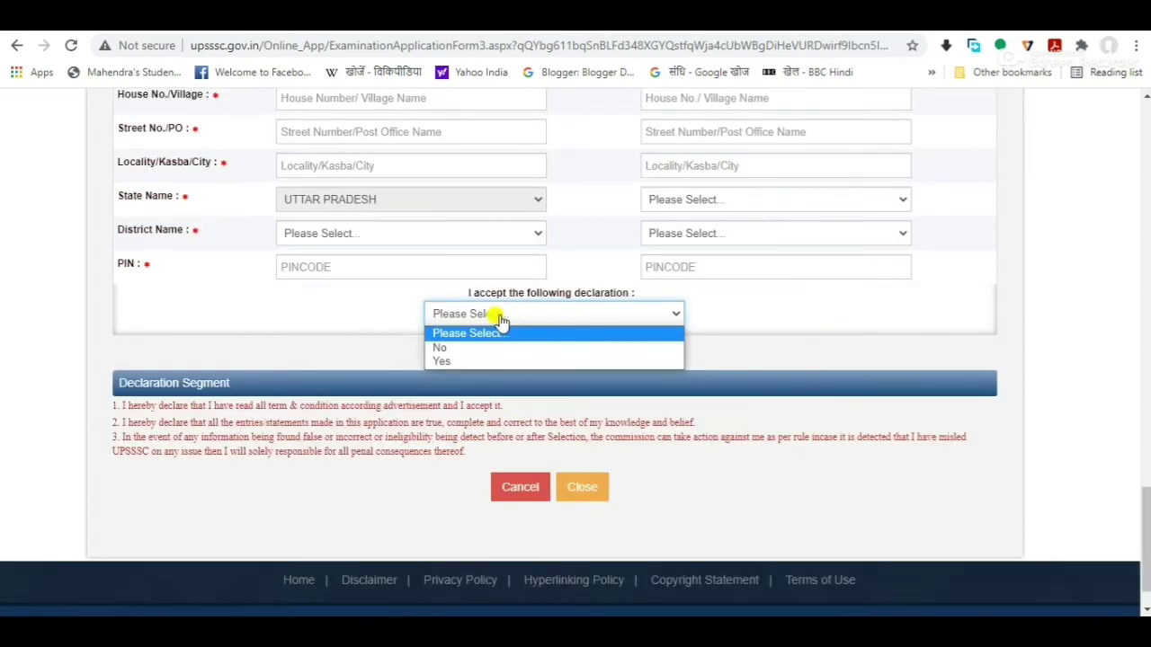
{"action": "left_click", "coordinate": [305, 346]}
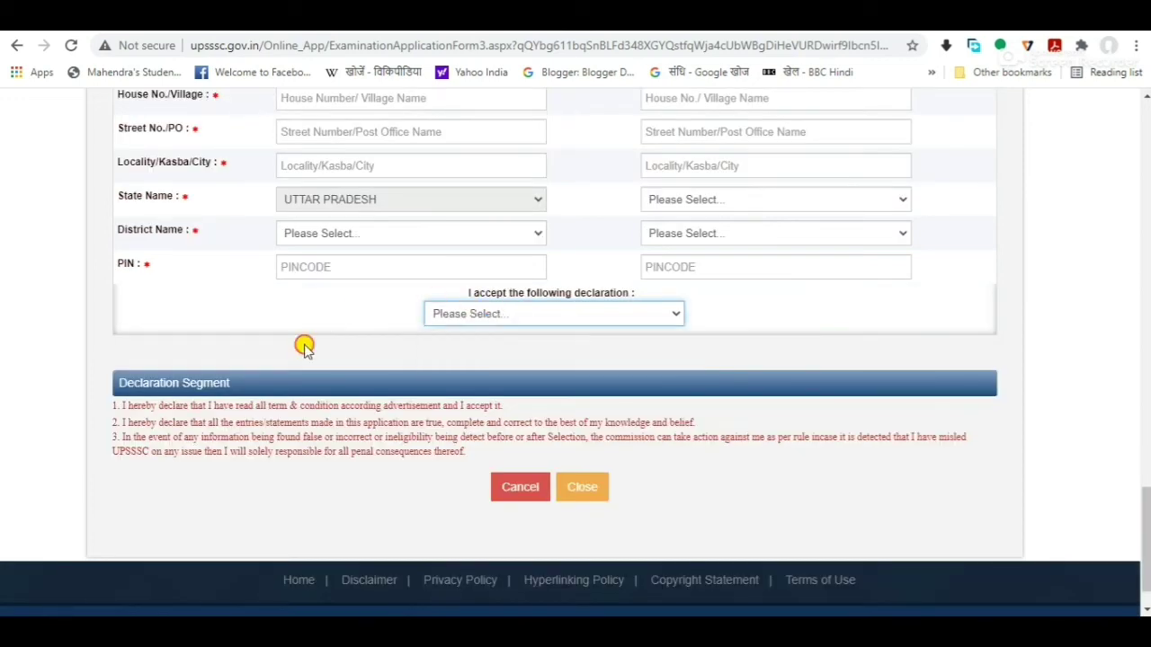
{"action": "left_click", "coordinate": [457, 316]}
{"action": "left_click", "coordinate": [463, 362]}
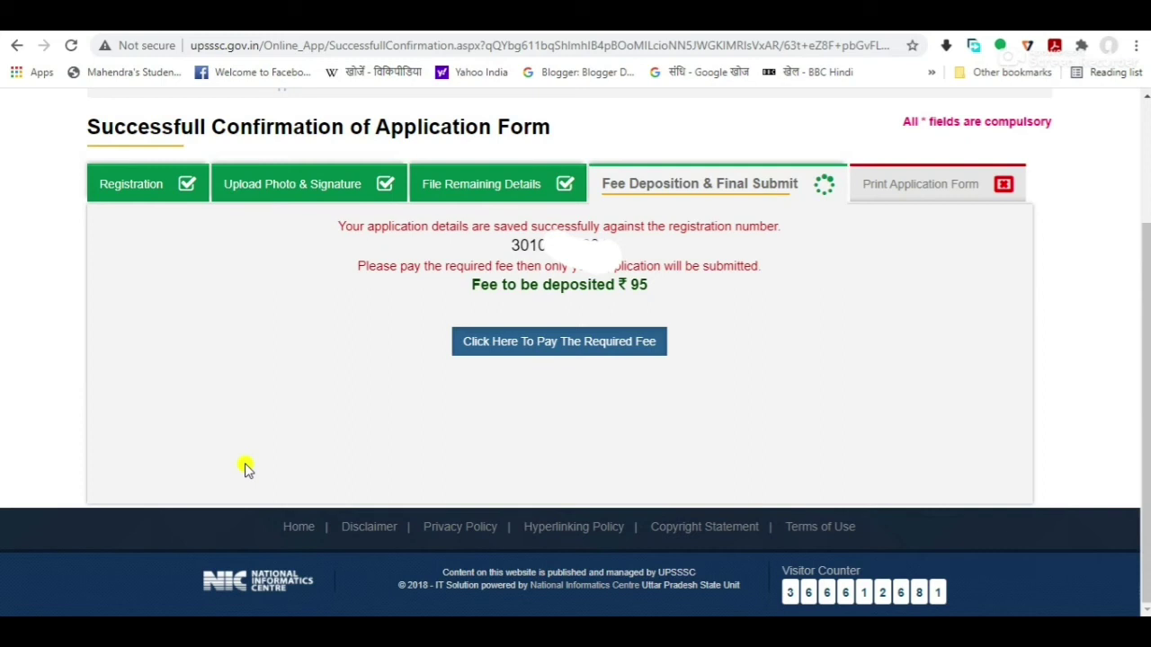
Step: Start paying the required application fee and decline to change the caste category and state domicile
{"action": "left_click", "coordinate": [566, 345]}
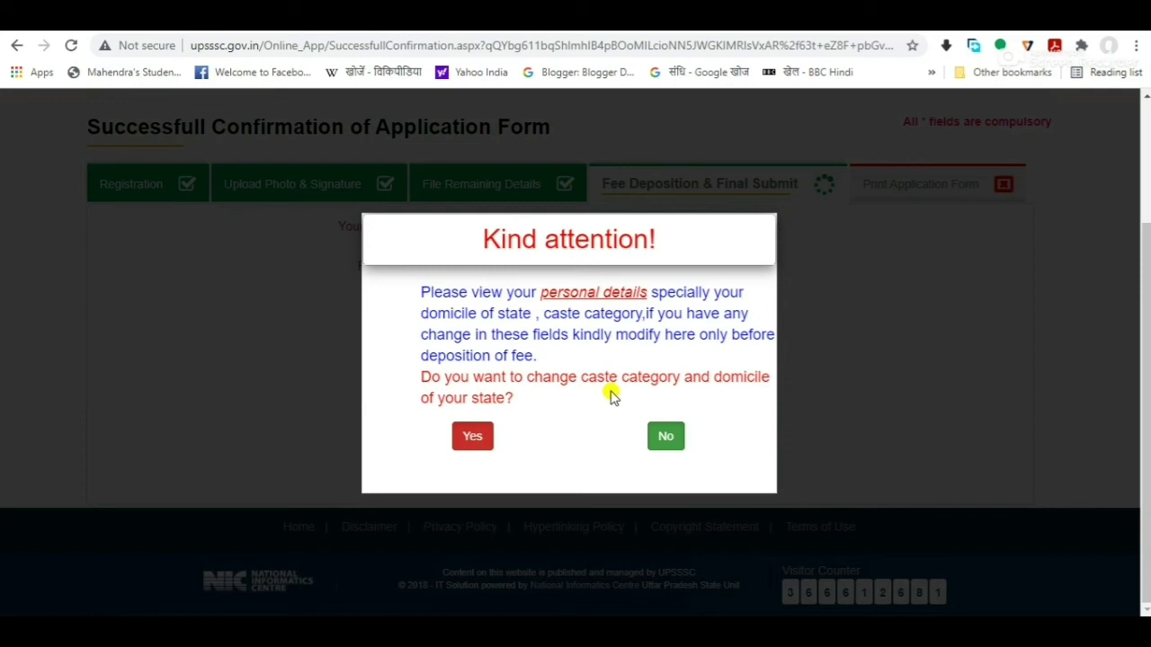
{"action": "left_click", "coordinate": [665, 437]}
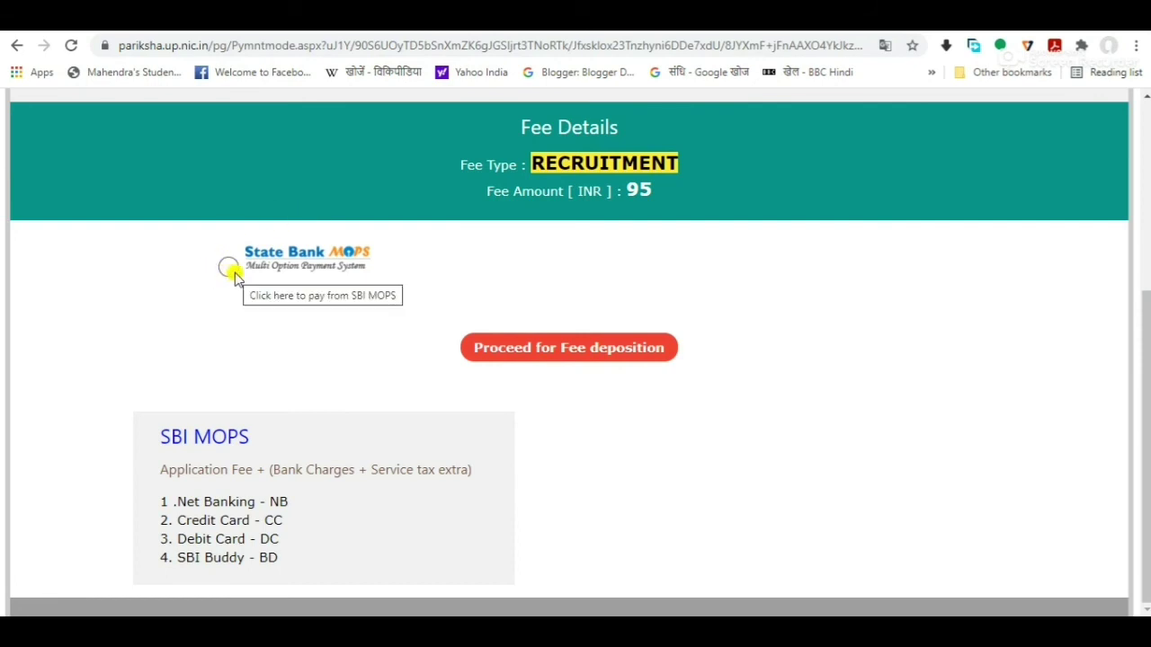
Step: Proceed with the fee deposition through State Bank MOPS and choose State Bank Debit Cards as the payment method
{"action": "left_click", "coordinate": [231, 268]}
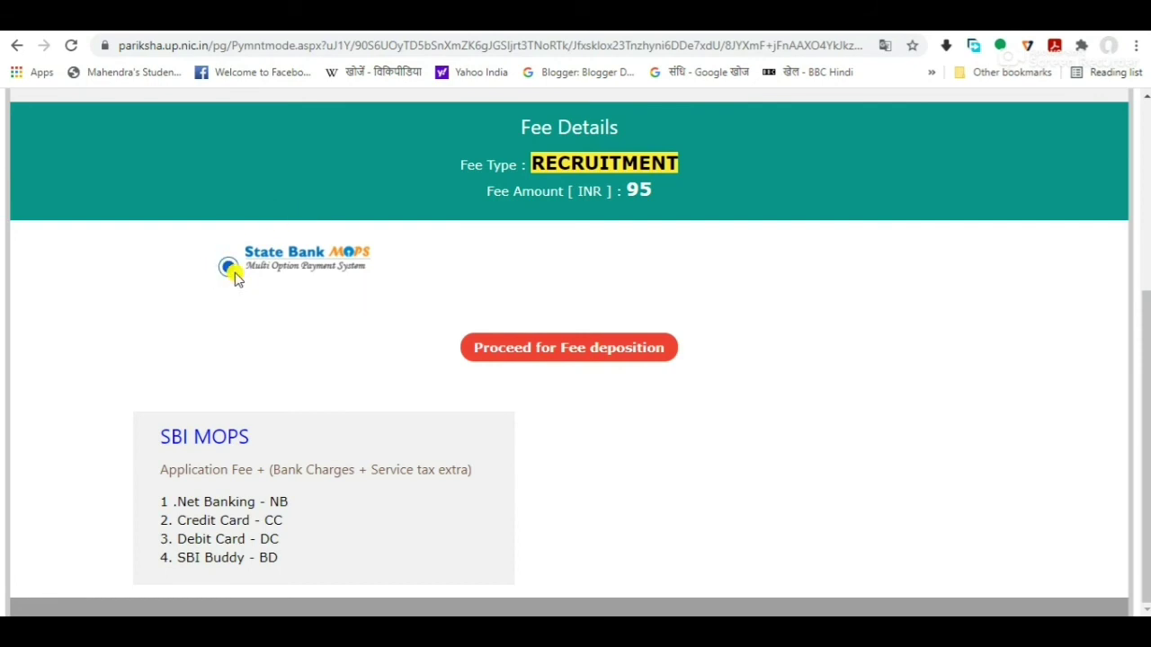
{"action": "left_click", "coordinate": [589, 360]}
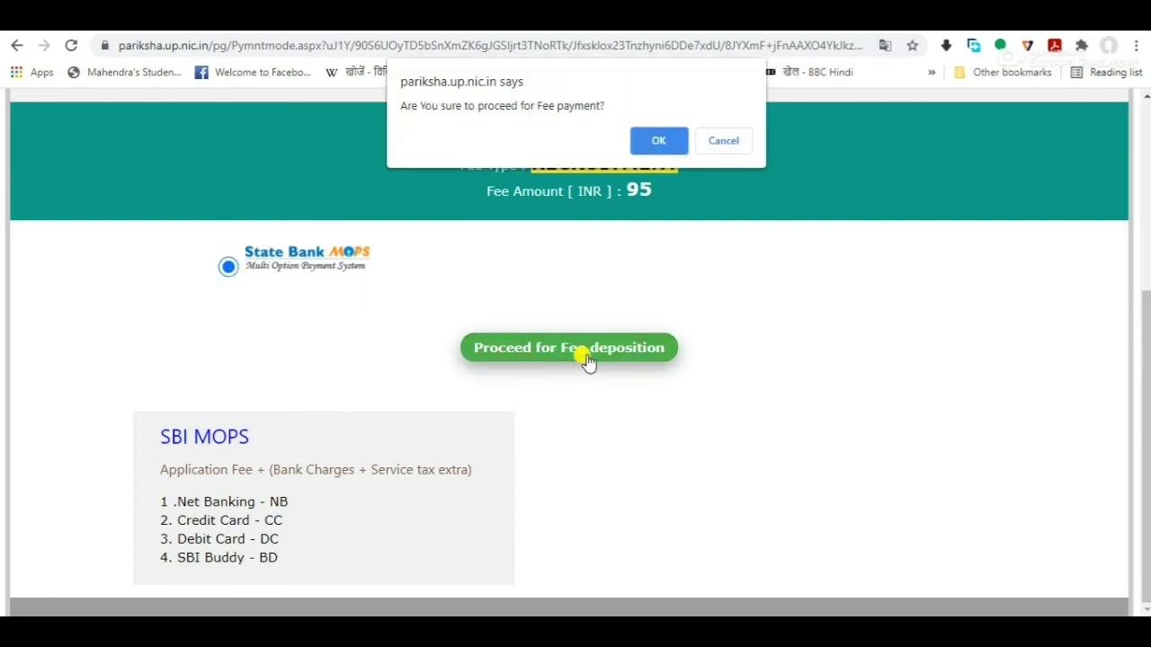
{"action": "left_click", "coordinate": [660, 144]}
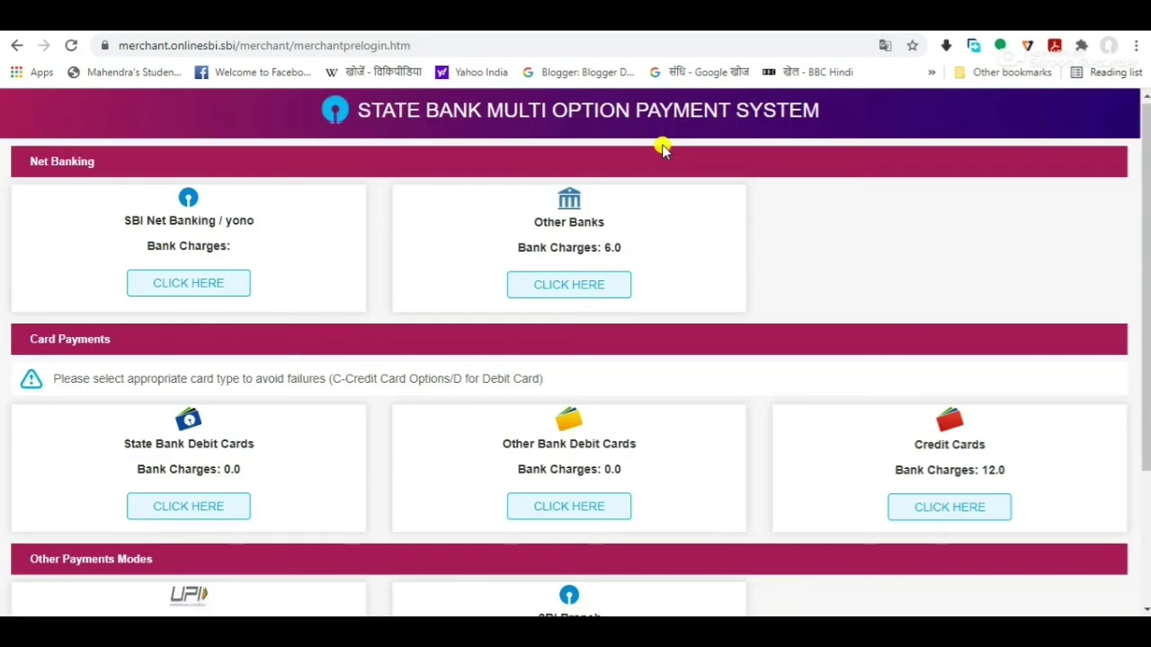
{"action": "scroll", "coordinate": [662, 150], "scroll_direction": "down", "scroll_amount": 1}
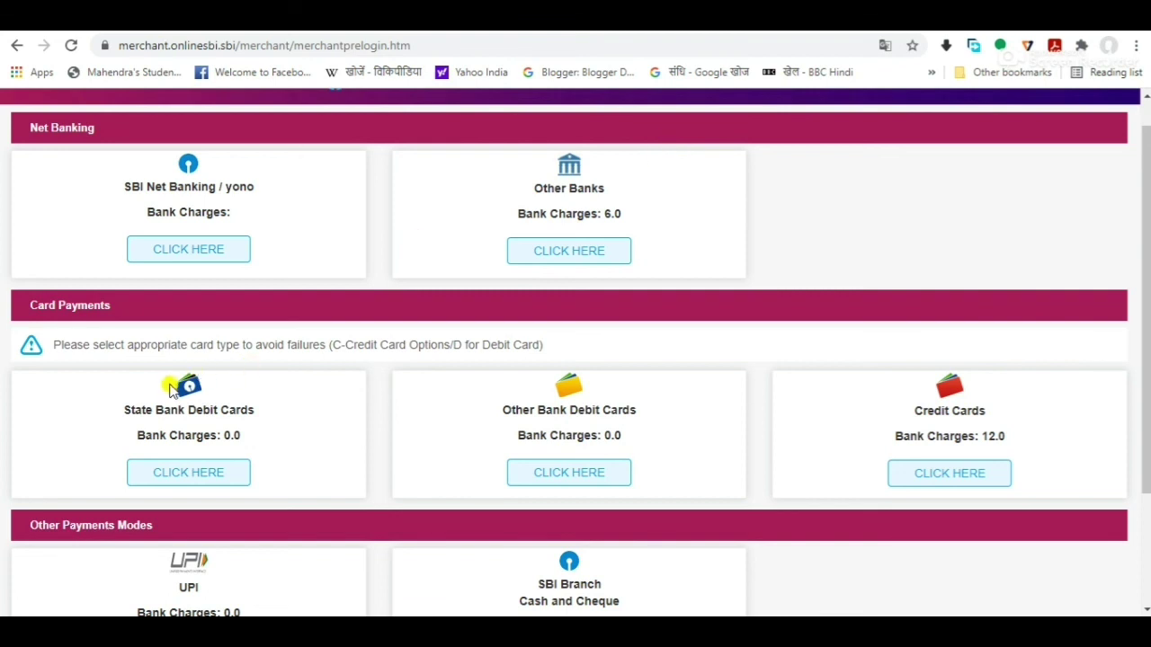
{"action": "left_click", "coordinate": [162, 466]}
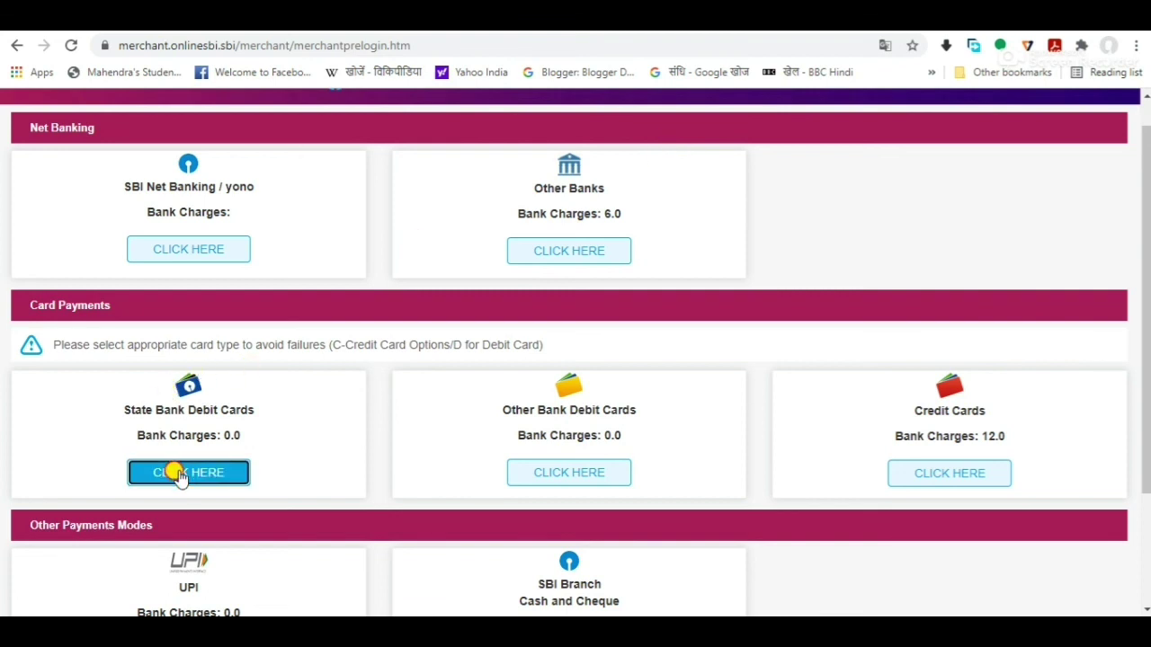